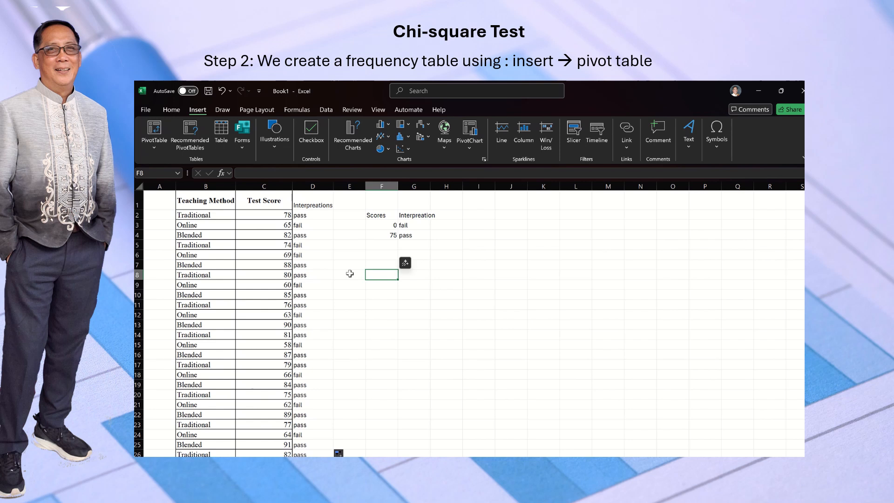
Step: Insert a PivotTable from the range Sheet1!$B$1:$D$51, placed on the existing worksheet at cell E8
click(350, 273)
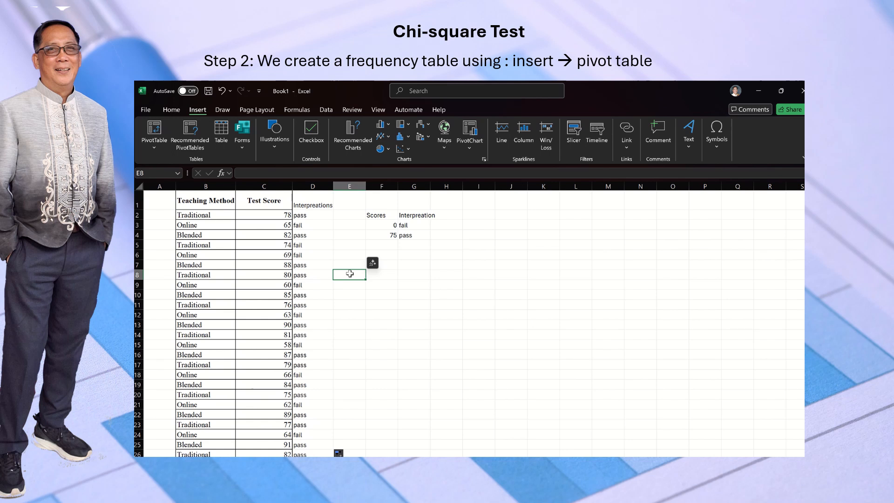
click(150, 145)
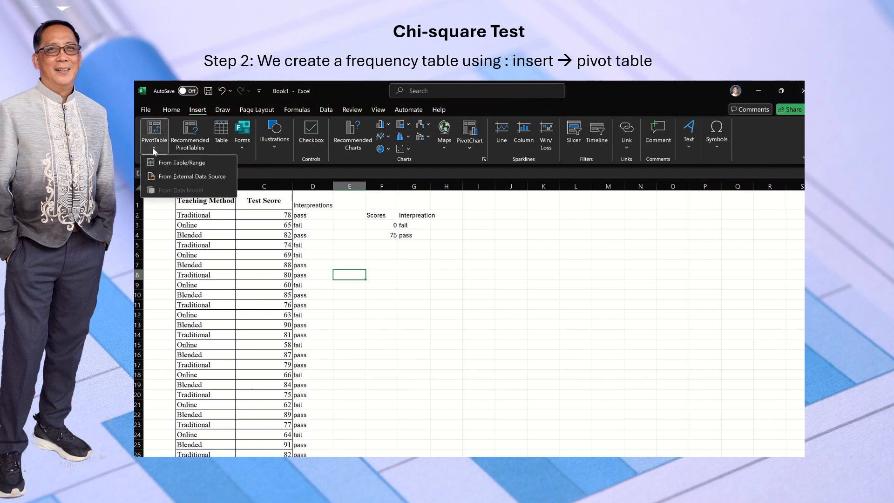
click(181, 160)
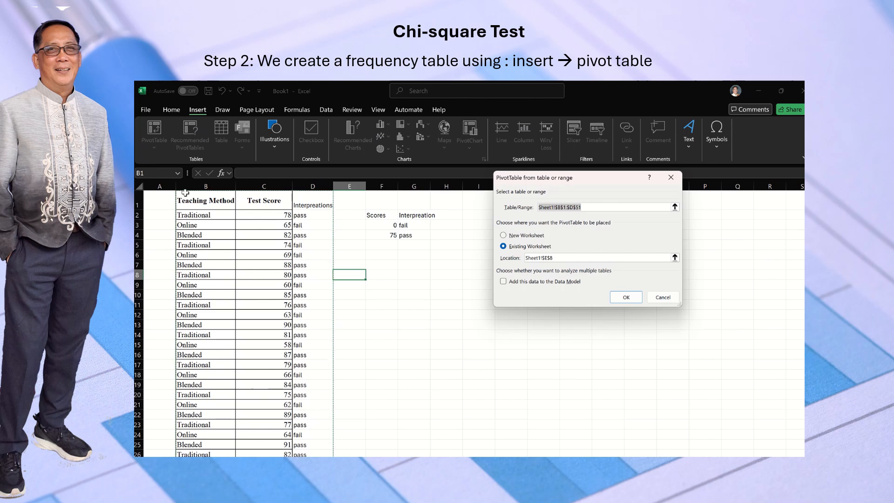
drag(184, 195, 317, 435)
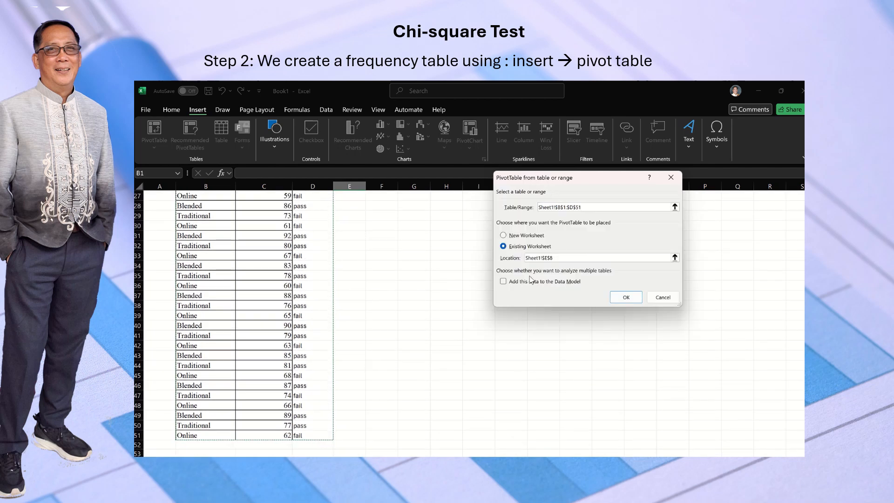
click(626, 298)
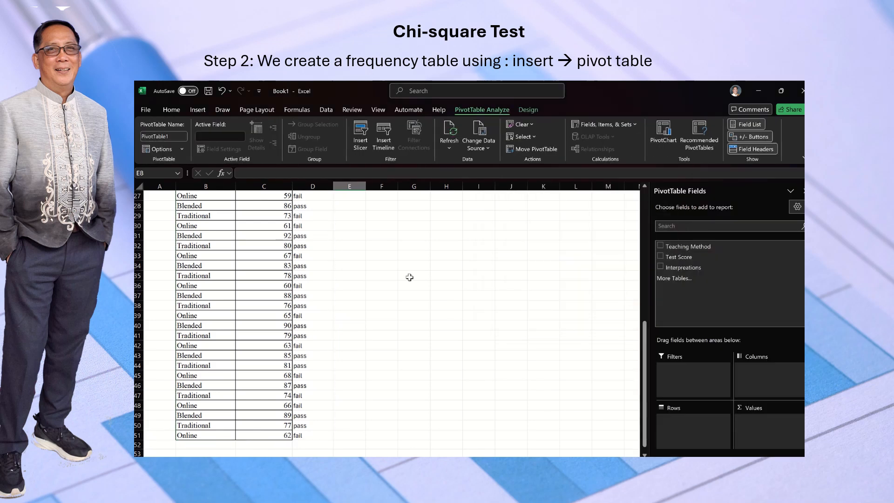
Step: Build the PivotTable with Teaching Method as rows, Interpreations as columns, and the count of Interpreations as values
scroll(433, 280, up, 7)
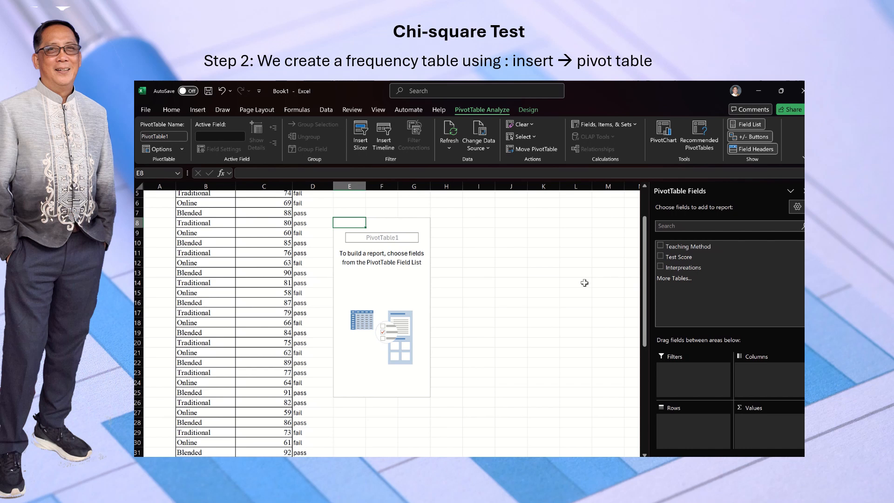
click(660, 246)
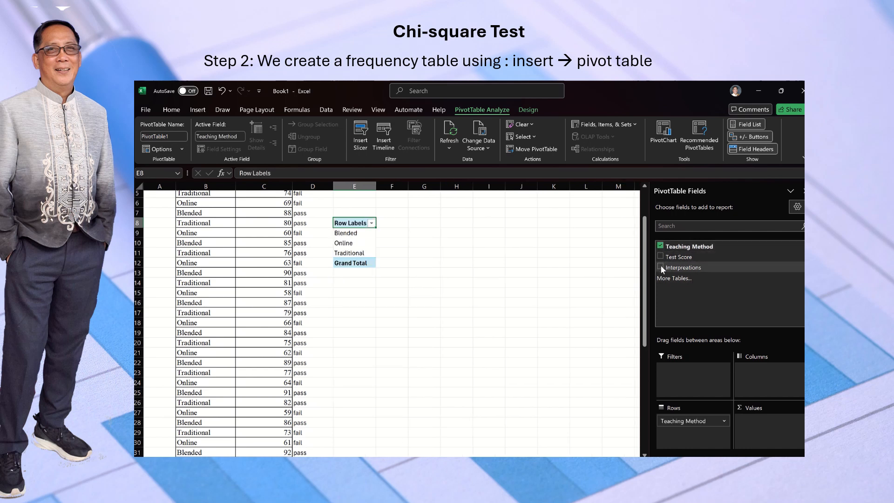
click(661, 266)
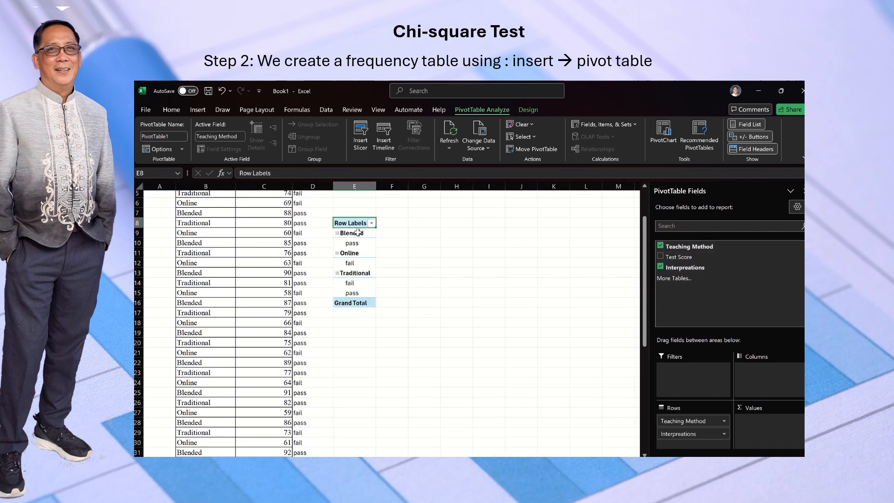
drag(686, 266, 759, 381)
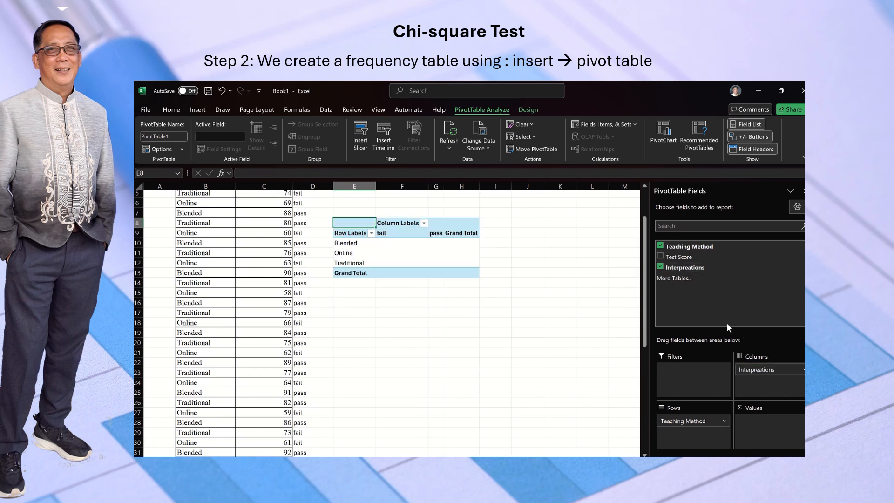
drag(691, 270, 761, 423)
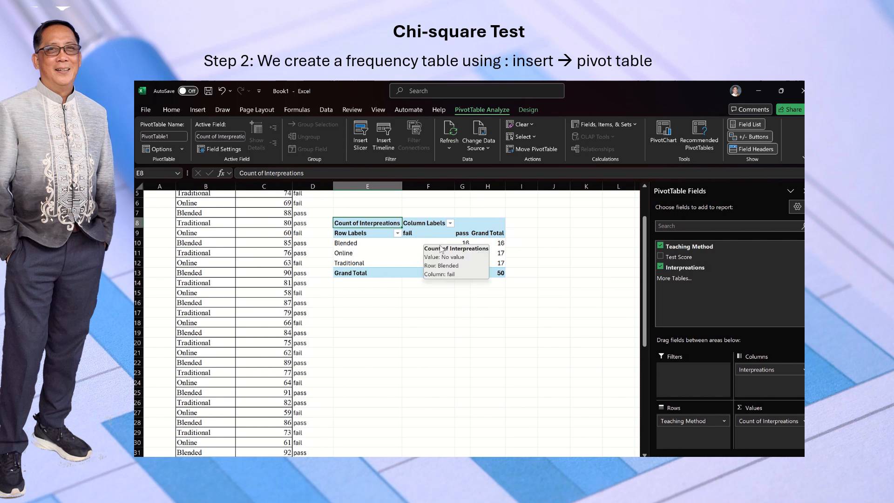
Step: Try to enter 0 in the PivotTable's empty fail cell for Blended
click(432, 242)
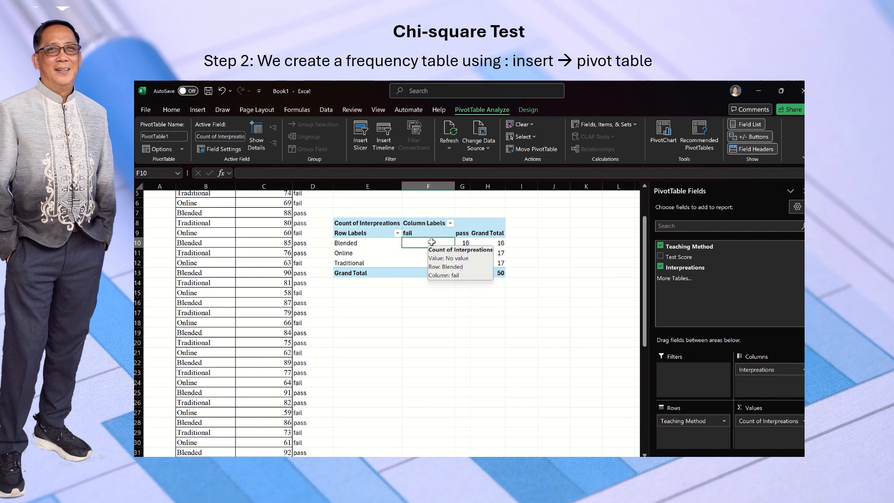
text(0)
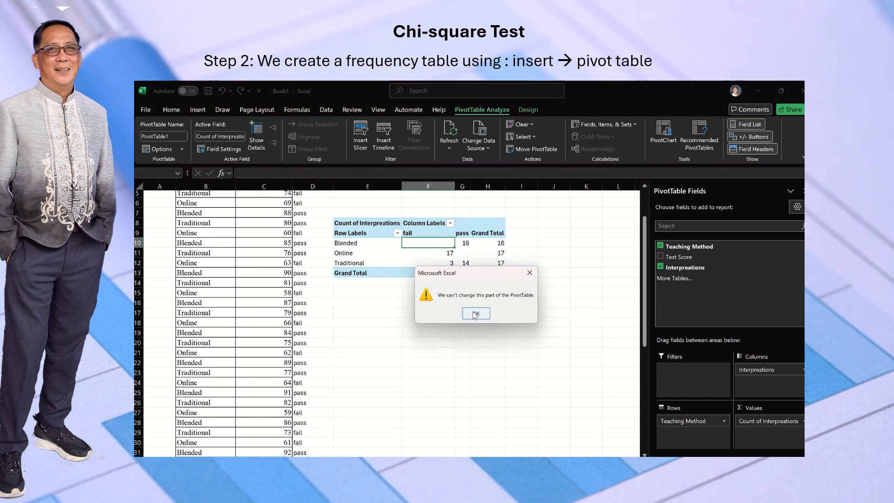
click(476, 313)
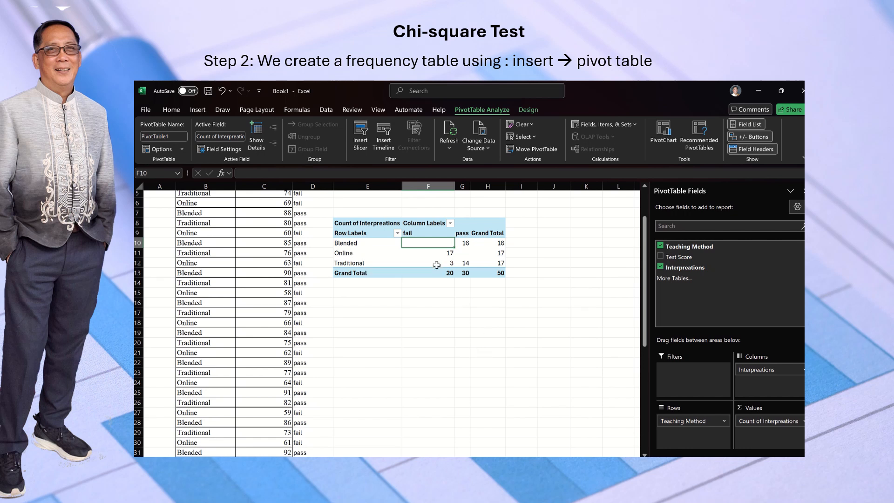
Step: Examine the PivotTable's pass and fail counts for the Traditional and Online methods alongside the source data
mouse_move(437, 265)
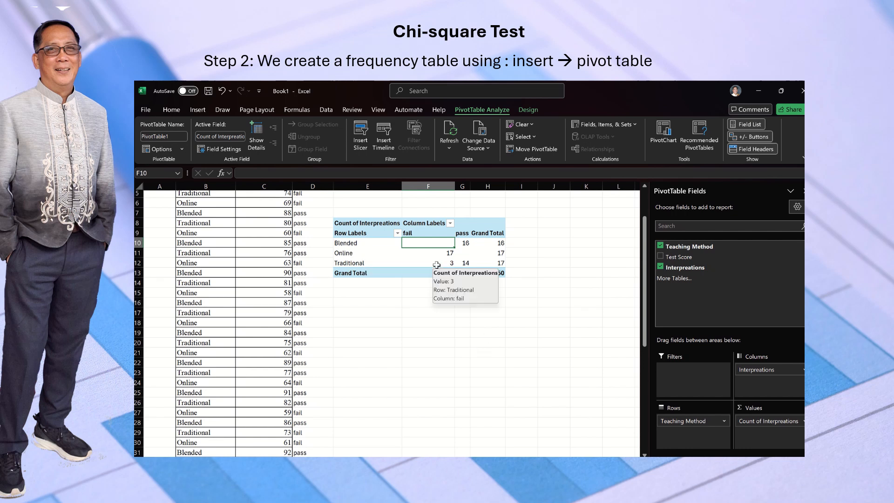
click(437, 265)
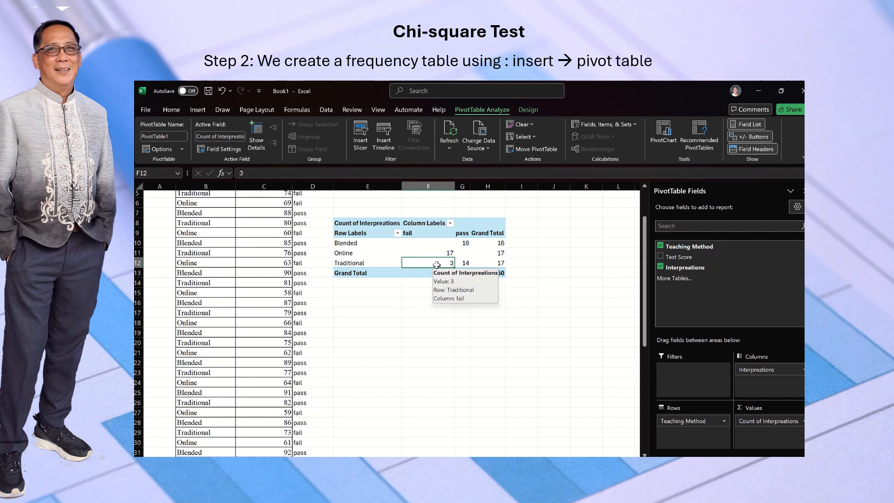
click(468, 262)
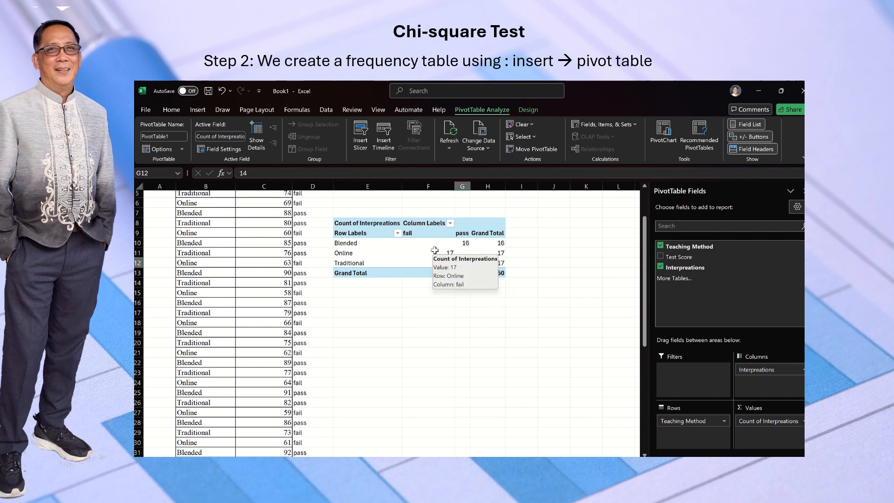
click(435, 251)
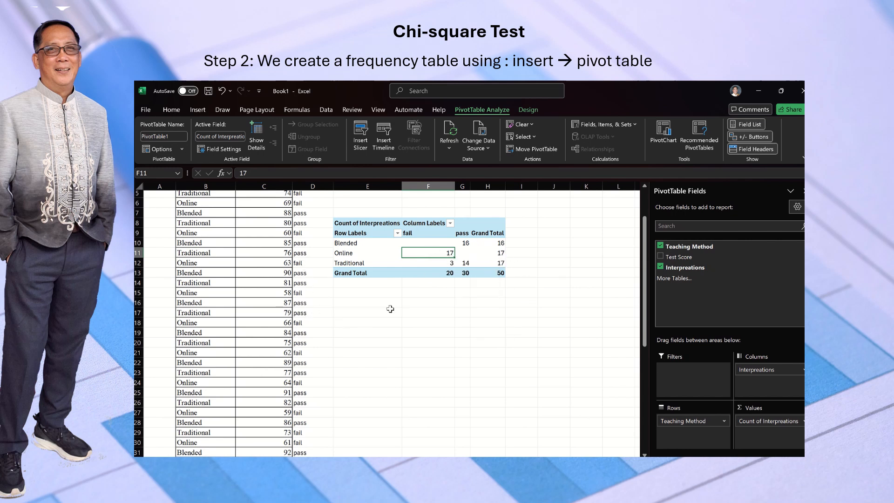
scroll(300, 326, down, 5)
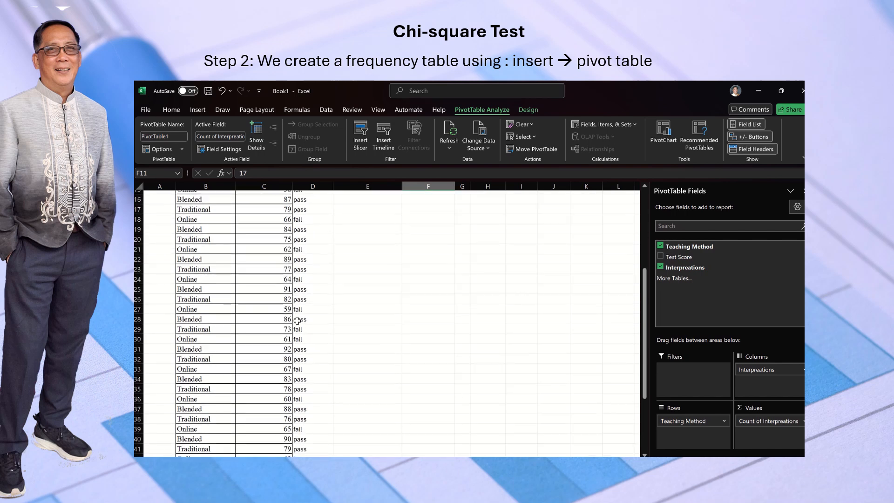
scroll(306, 334, up, 10)
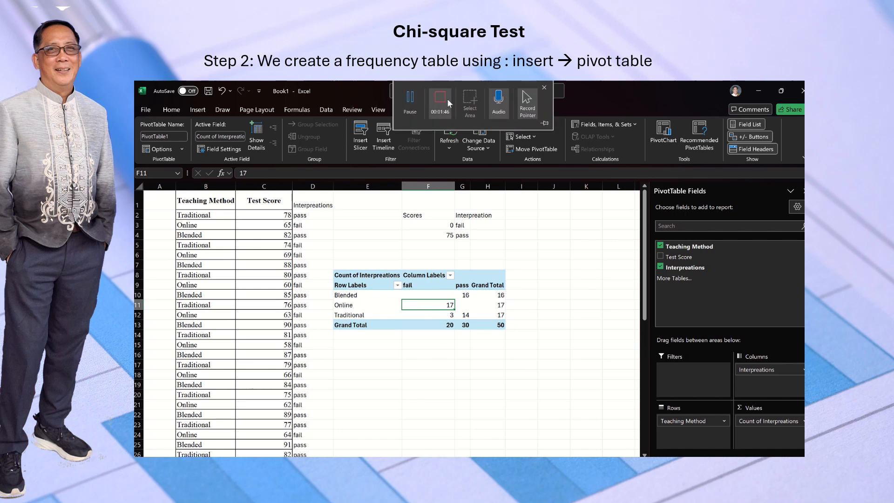
click(448, 98)
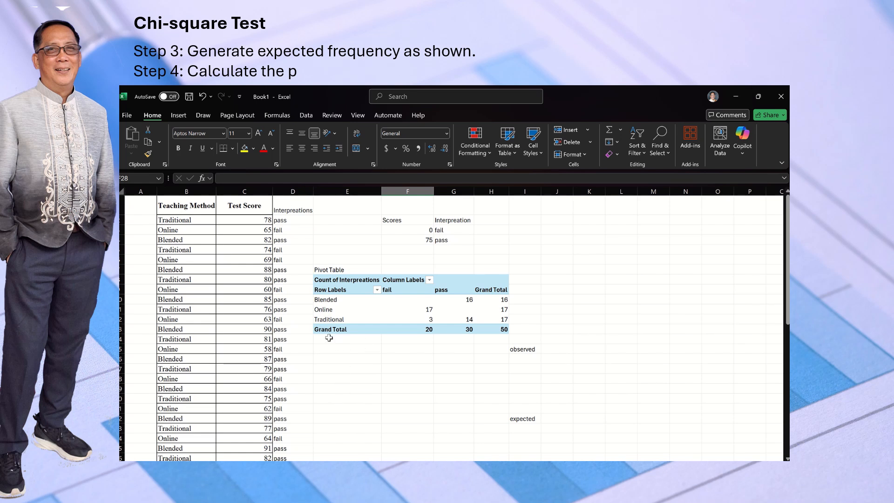
Step: Copy the PivotTable from its Row Labels header through the Grand Total row and paste it as values at E15, beside the observed label
drag(321, 290, 489, 332)
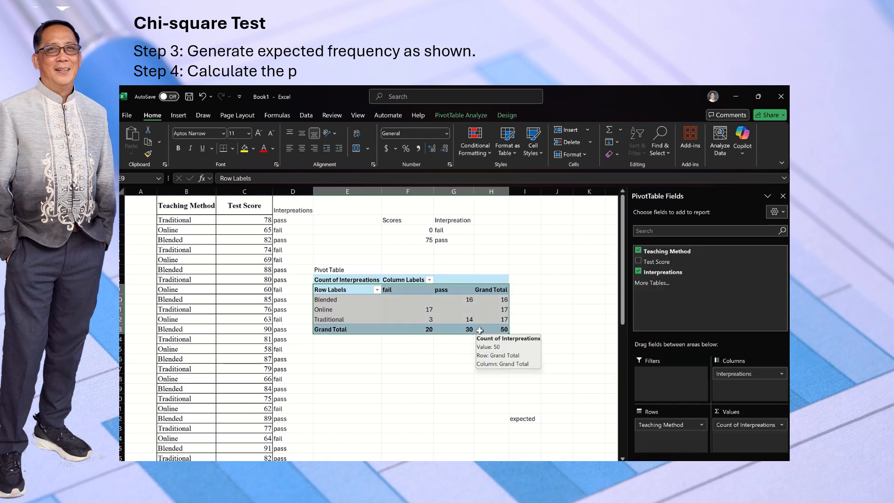
key(ctrl+c)
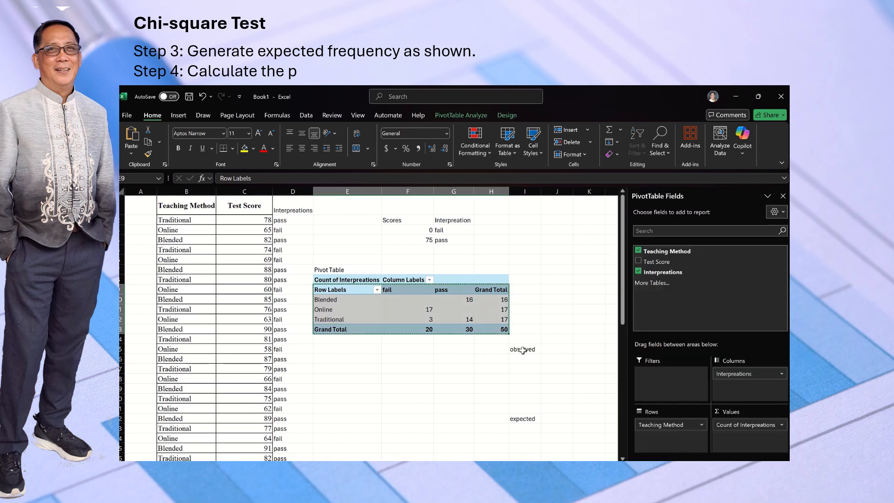
click(342, 350)
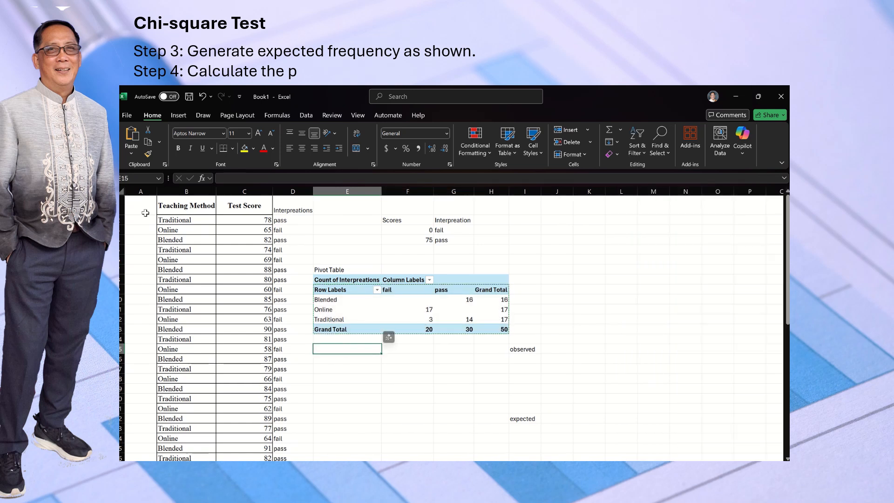
click(131, 154)
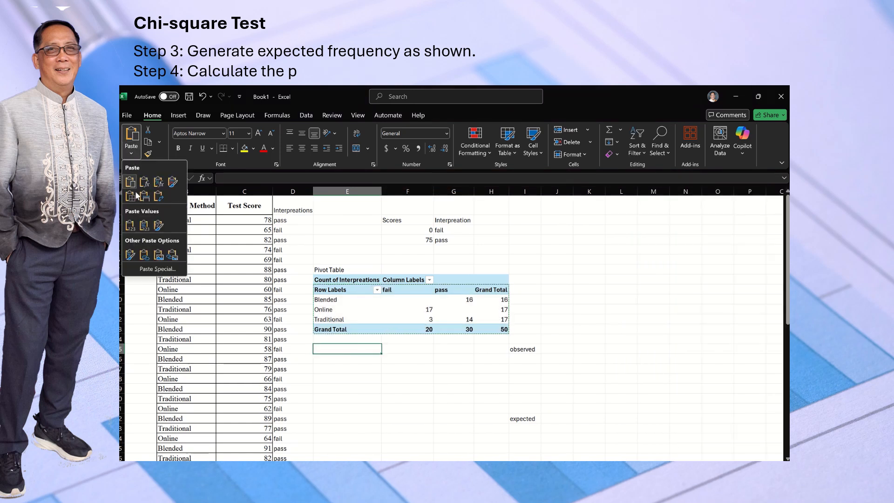
click(131, 226)
Step: Fill the observed table's empty Blended fail and Online pass cells with 0
click(393, 352)
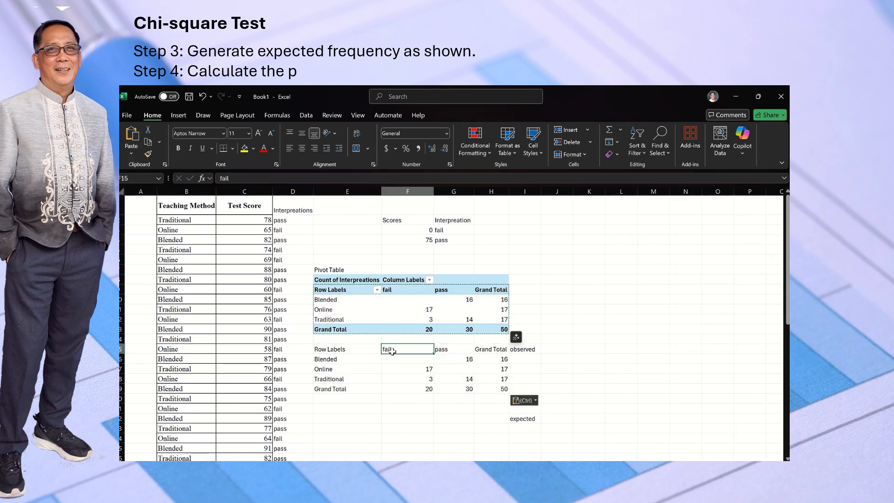
click(420, 358)
text(0)
click(457, 371)
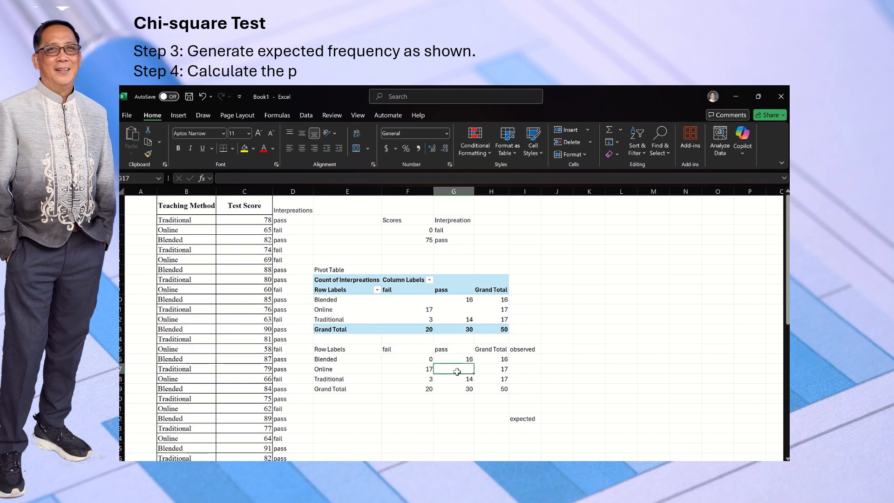
text(0)
click(448, 403)
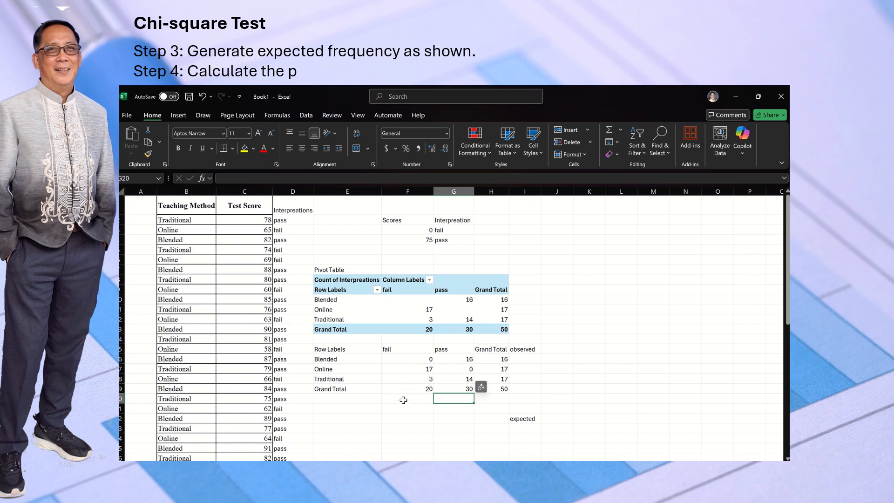
scroll(404, 400, down, 1)
scroll(403, 400, down, 1)
drag(328, 323, 497, 362)
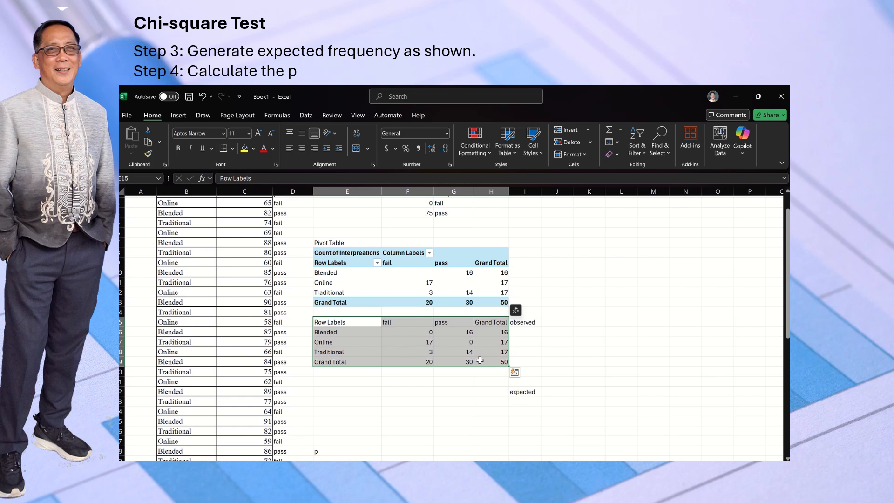
key(ctrl+q)
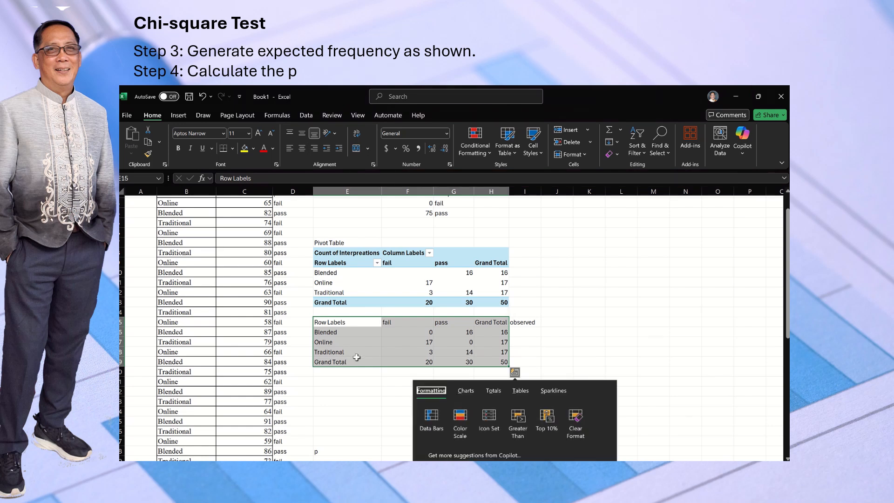
drag(336, 390, 326, 381)
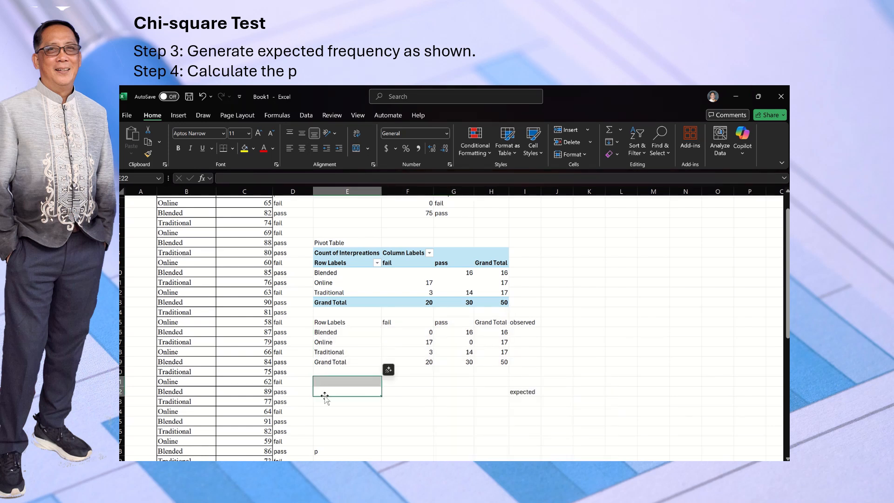
click(325, 396)
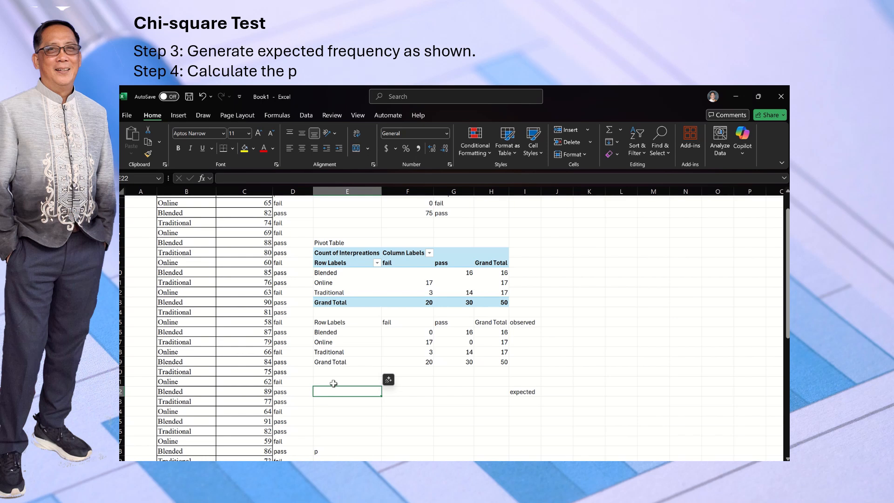
click(425, 415)
Step: Copy the whole observed table and paste it as values at E22, beside the expected label
drag(326, 322, 350, 385)
key(ctrl+c)
click(345, 428)
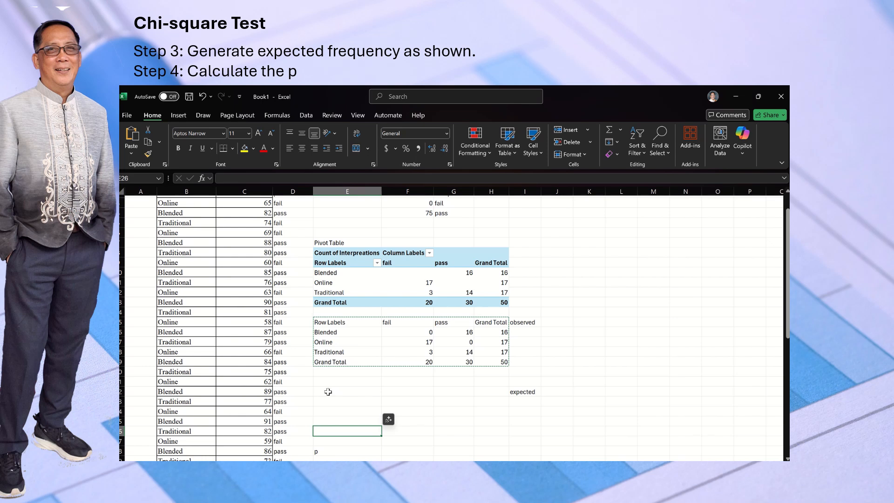
click(328, 394)
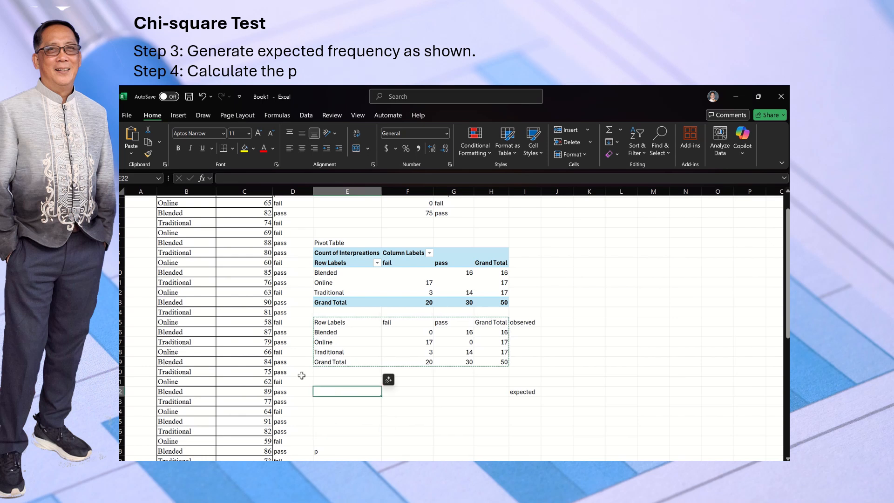
click(132, 154)
click(130, 226)
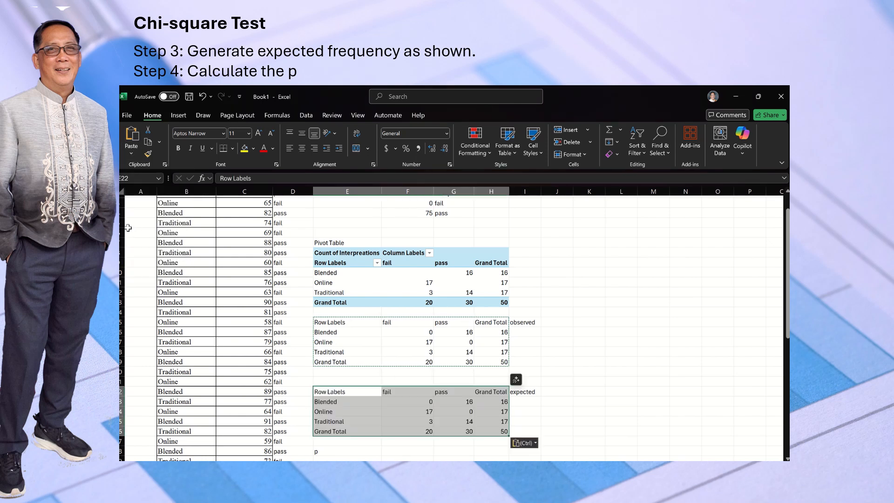
click(391, 393)
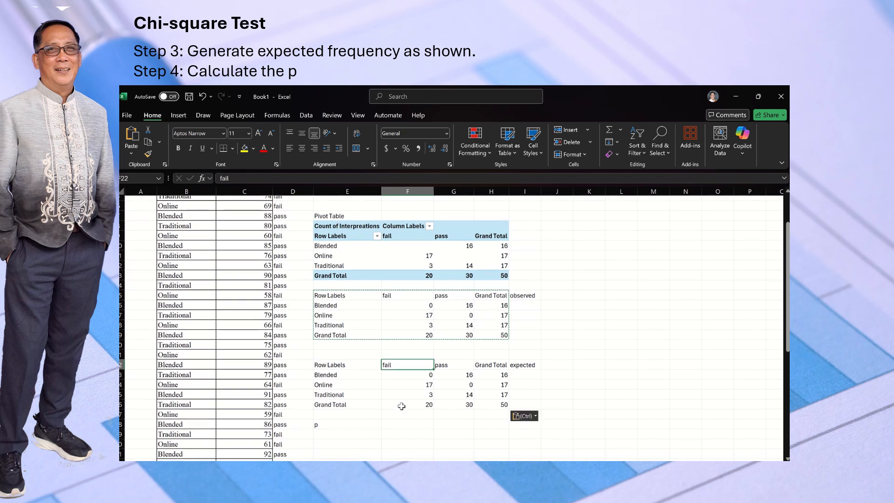
Step: Clear the Blended, Online and Traditional fail and pass counts from the expected table, leaving its totals in place
scroll(419, 396, down, 1)
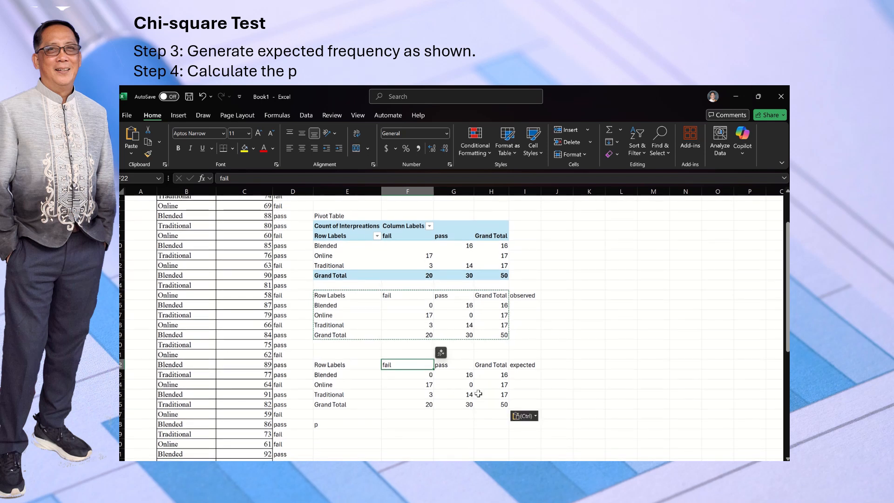
drag(394, 374, 442, 391)
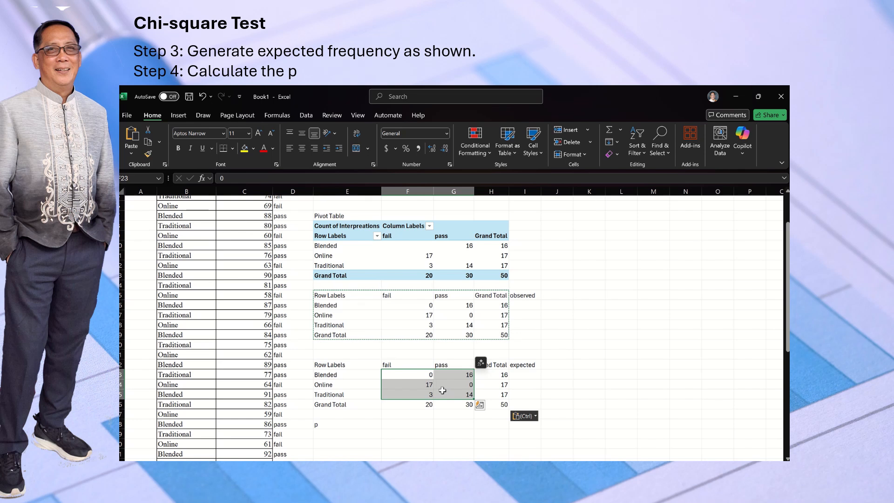
key(Delete)
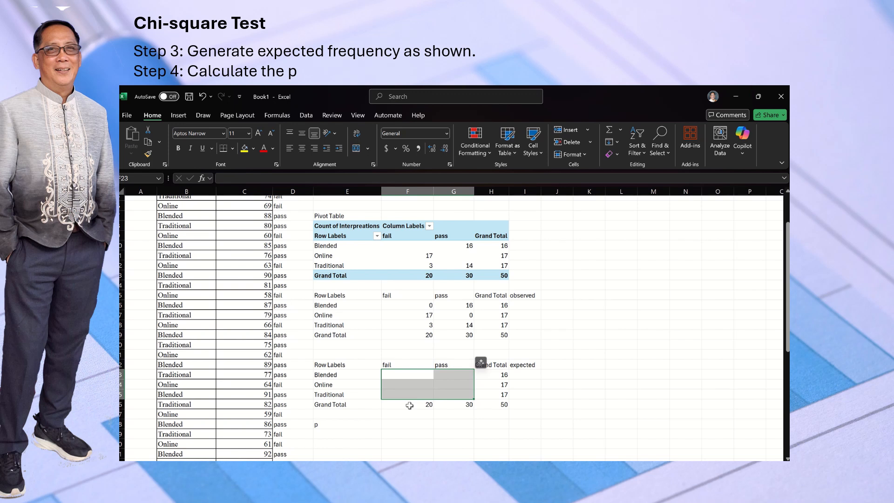
Step: Calculate the expected Blended fail frequency in F23 with the formula =(F26*H23)/H26
click(410, 376)
text(=()
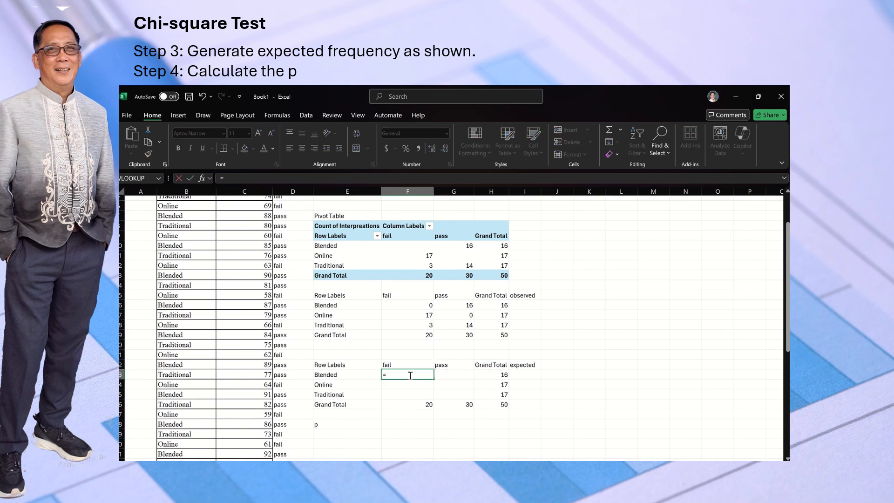
click(407, 404)
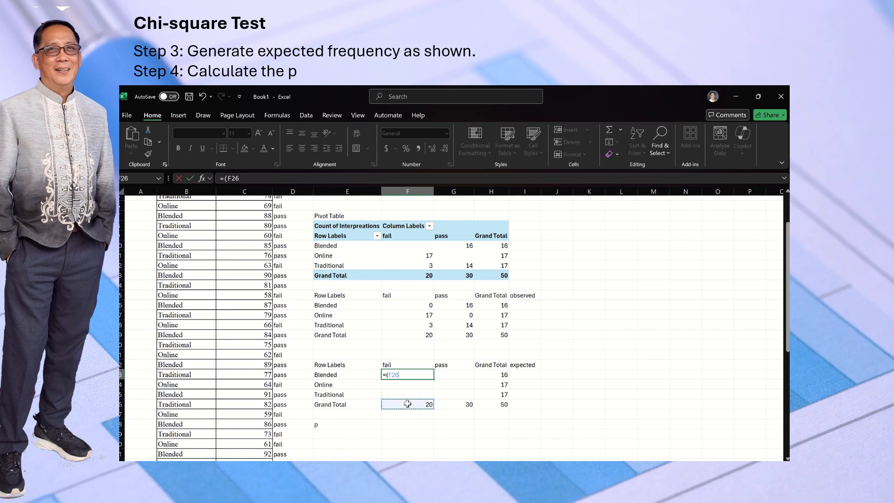
text(*)
click(484, 377)
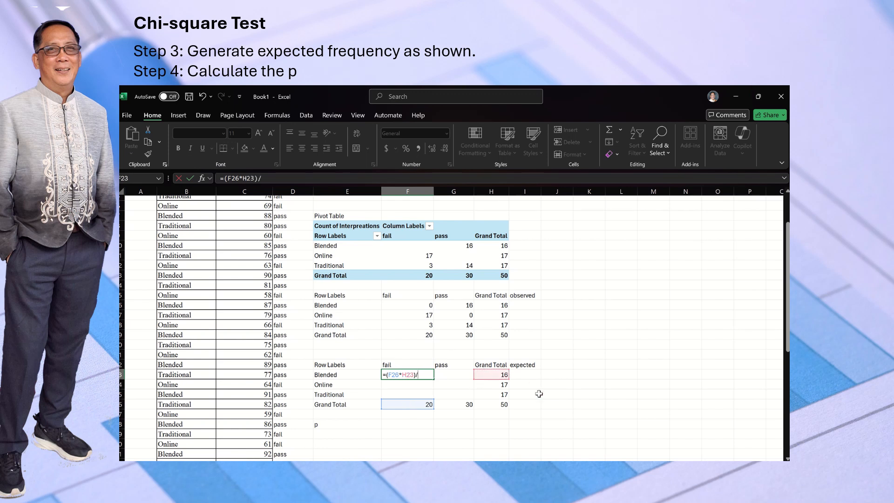
click(487, 403)
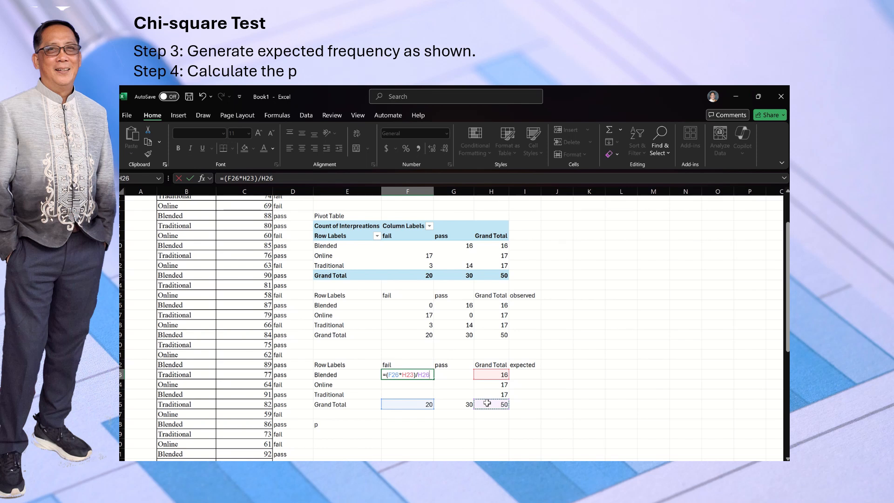
key(Return)
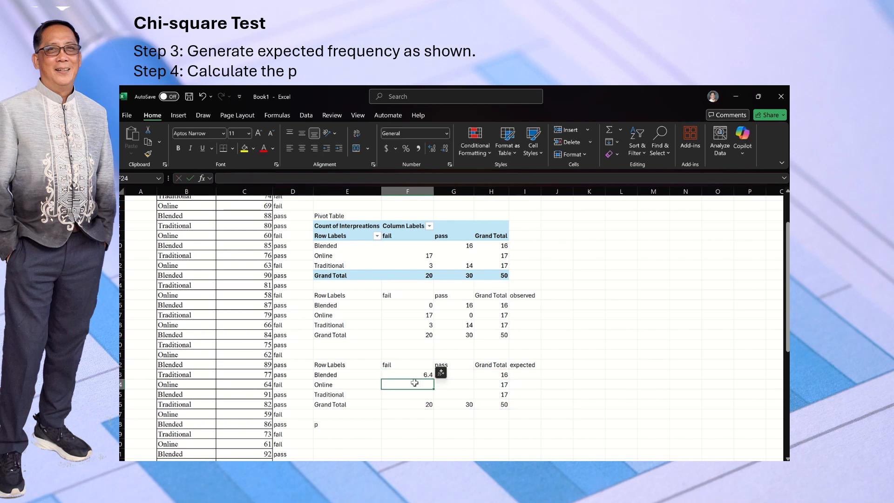
Step: Calculate the expected Online fail frequency in F24 with the formula =(F26*H24)/H26
text(=()
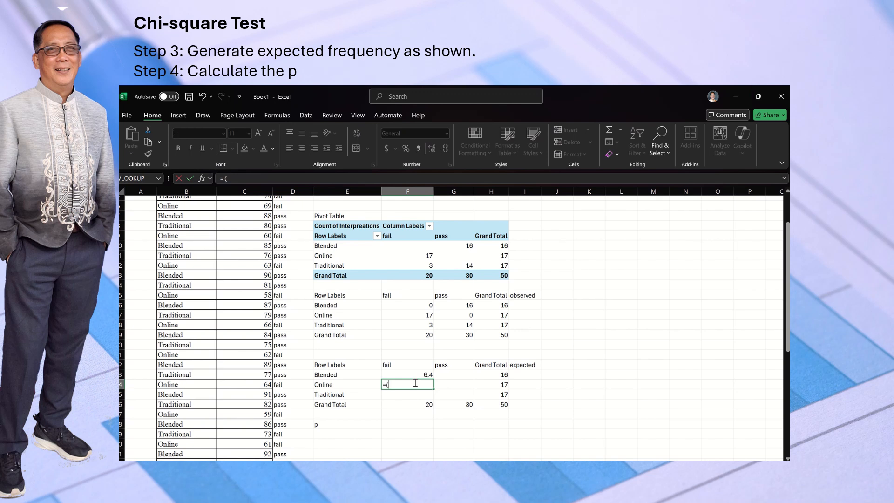
click(418, 405)
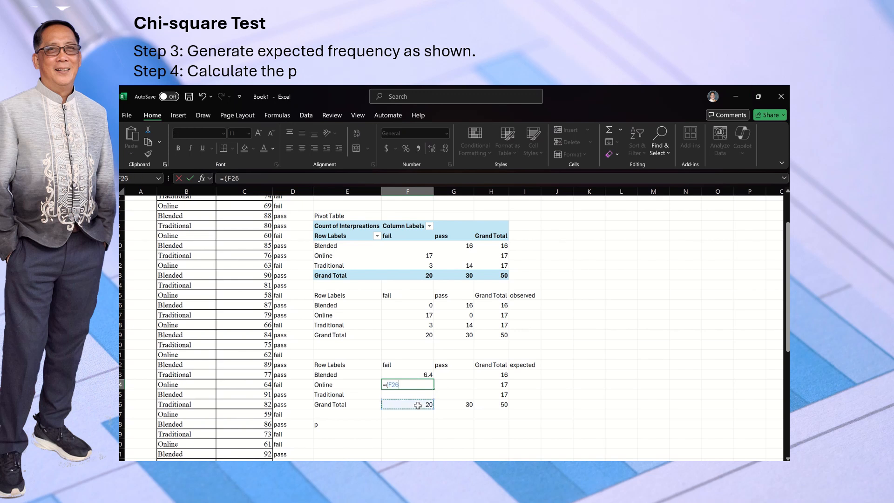
text(*)
click(488, 384)
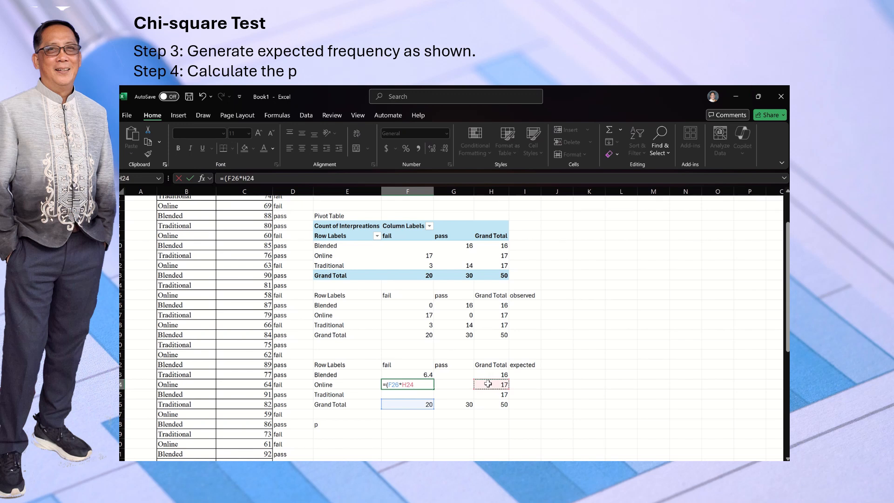
text()/)
click(505, 405)
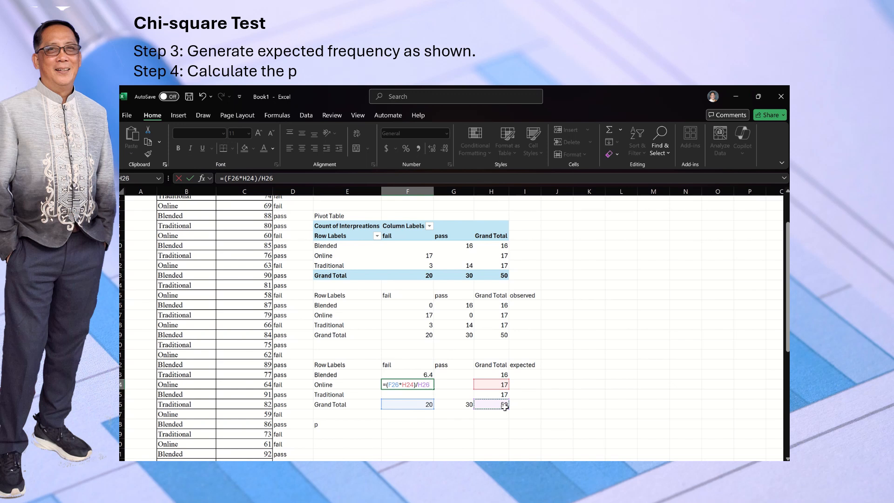
key(Return)
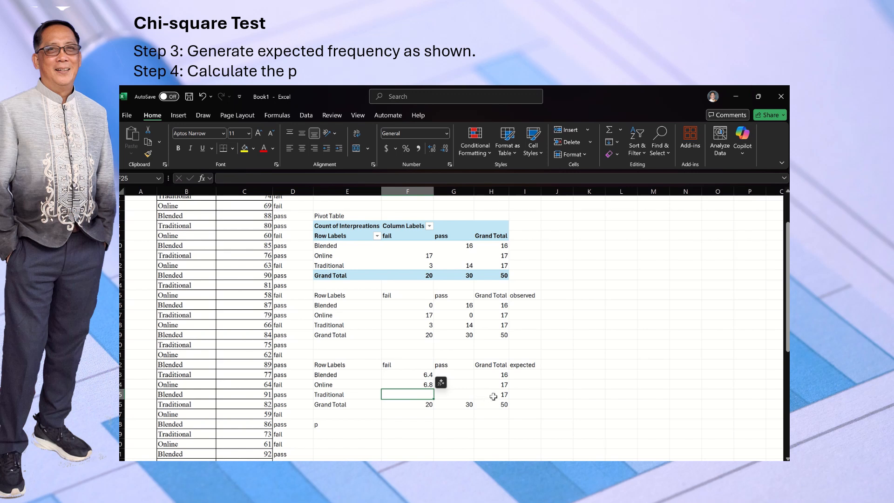
Step: Calculate the expected Traditional fail frequency in F25 with the formula =(F26*H25)/H26
text(=)
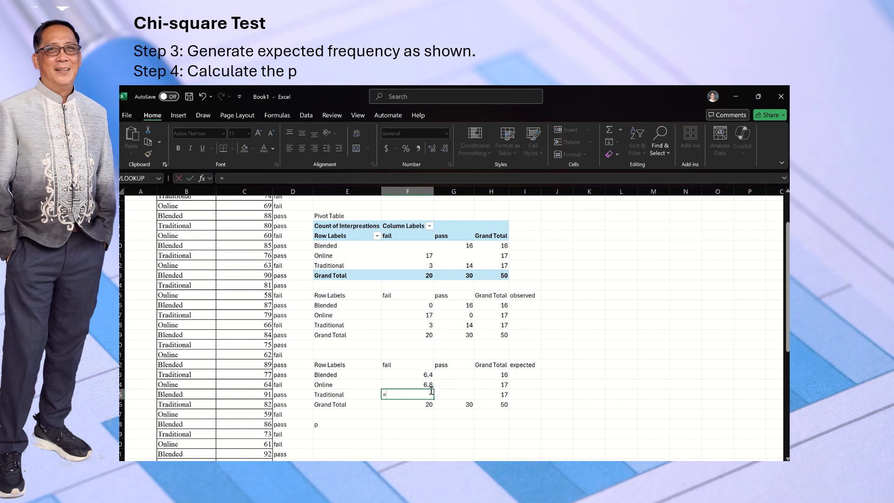
text(()
click(417, 403)
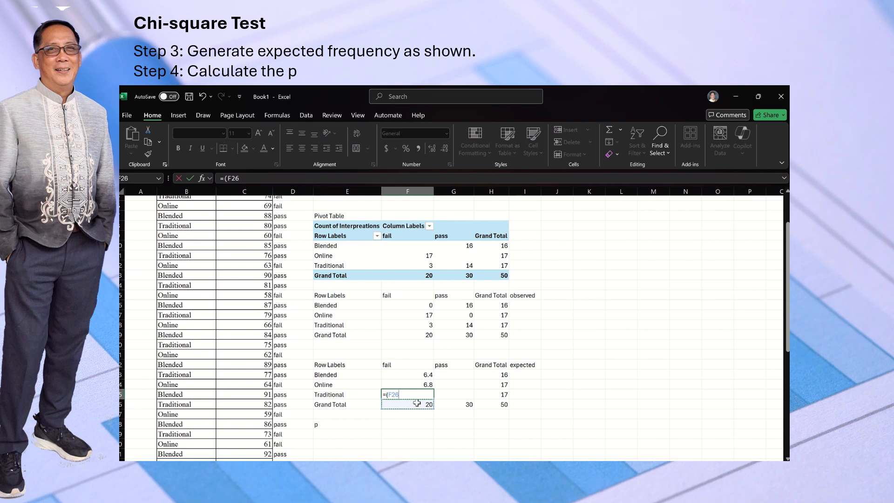
text(*)
click(487, 395)
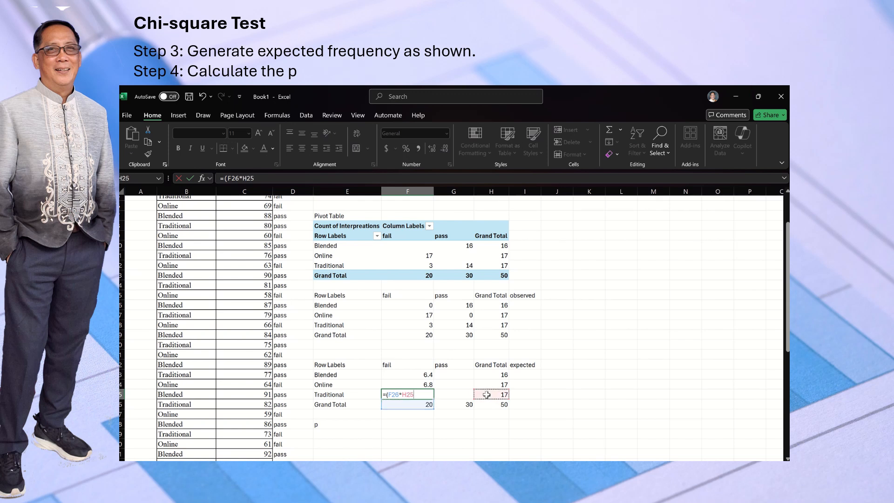
text()/)
click(499, 405)
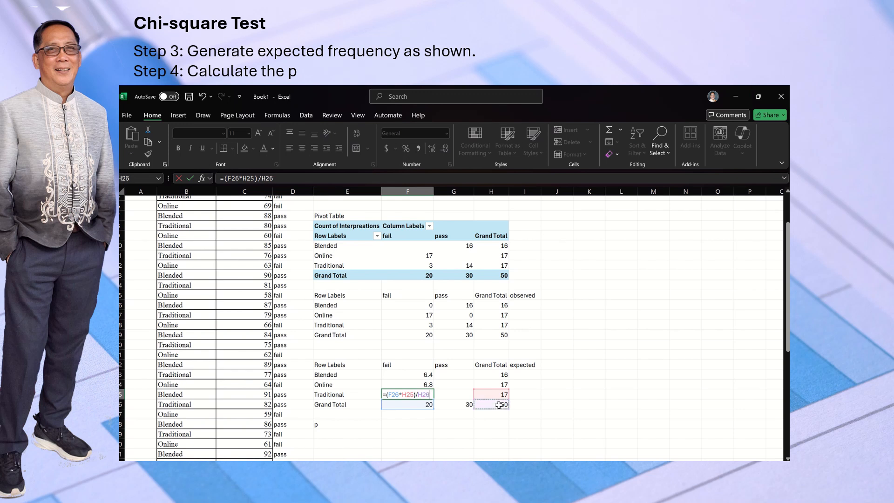
key(Return)
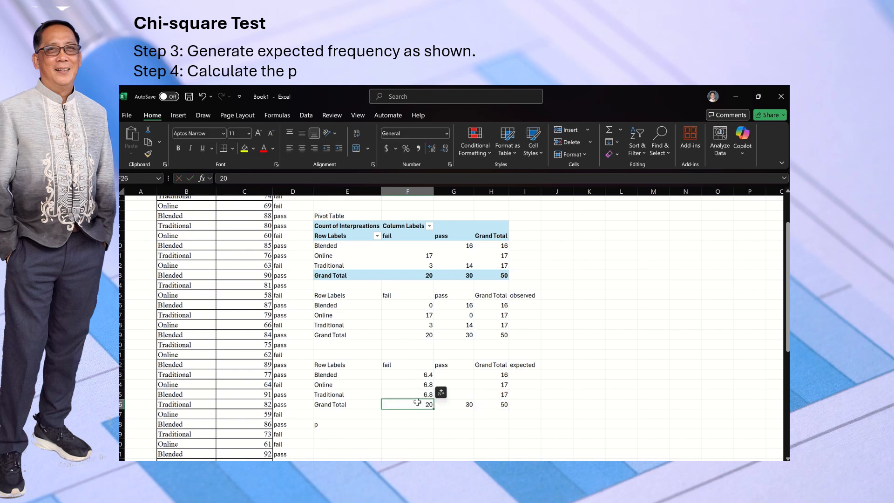
Step: Calculate the expected Blended pass frequency in G23 with the formula =(G26*H23)/H26
click(462, 376)
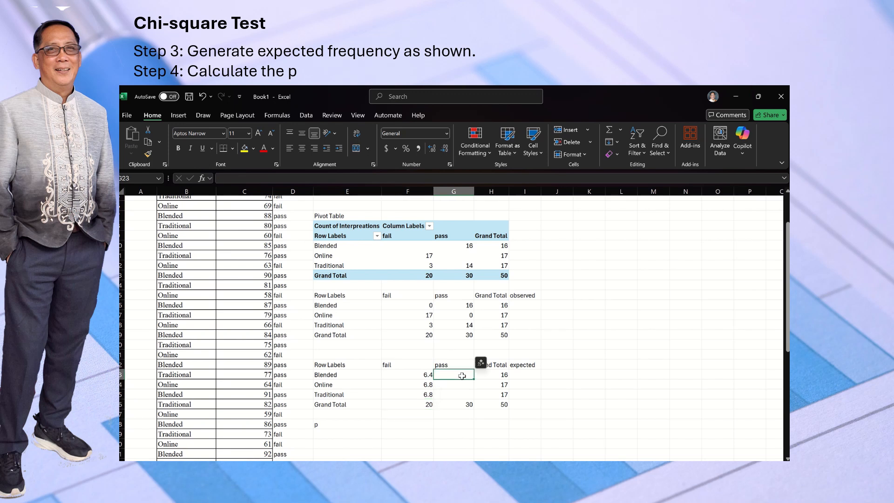
text(=)
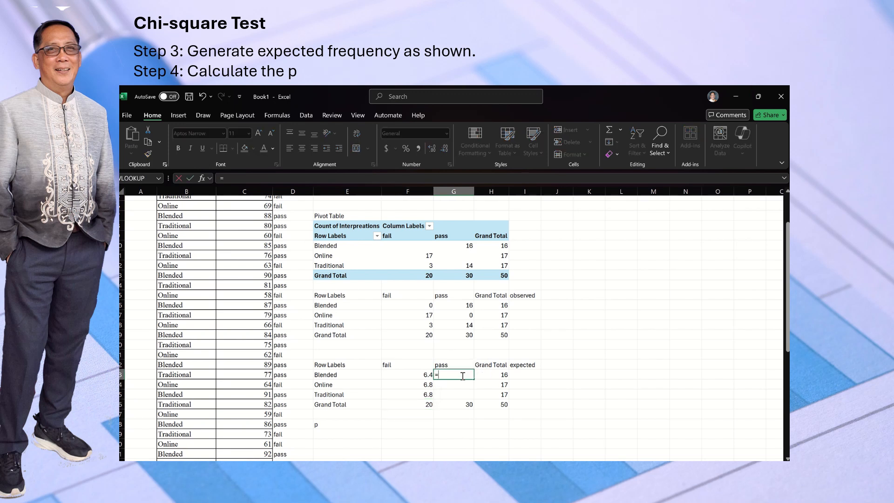
text(()
click(455, 406)
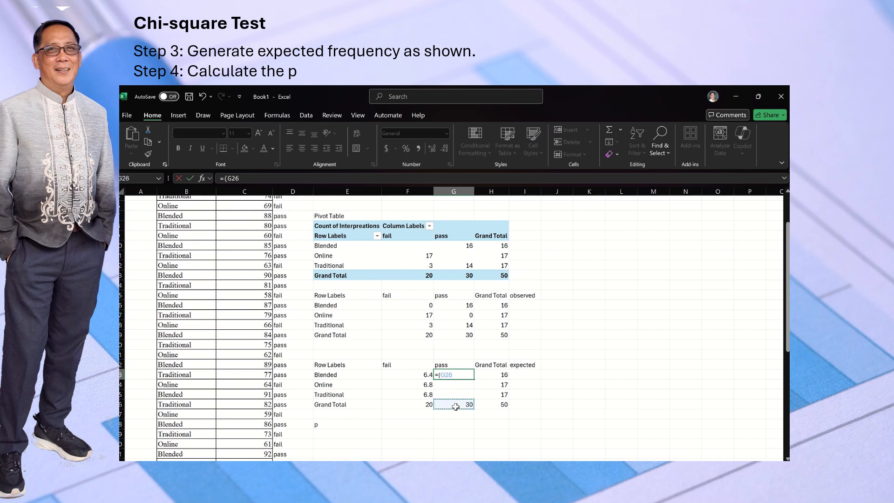
text(*)
click(498, 374)
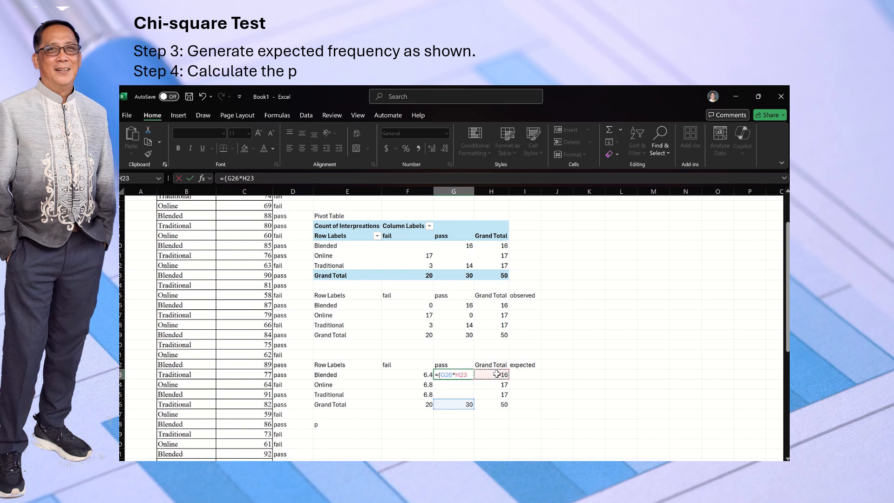
text()/)
click(499, 407)
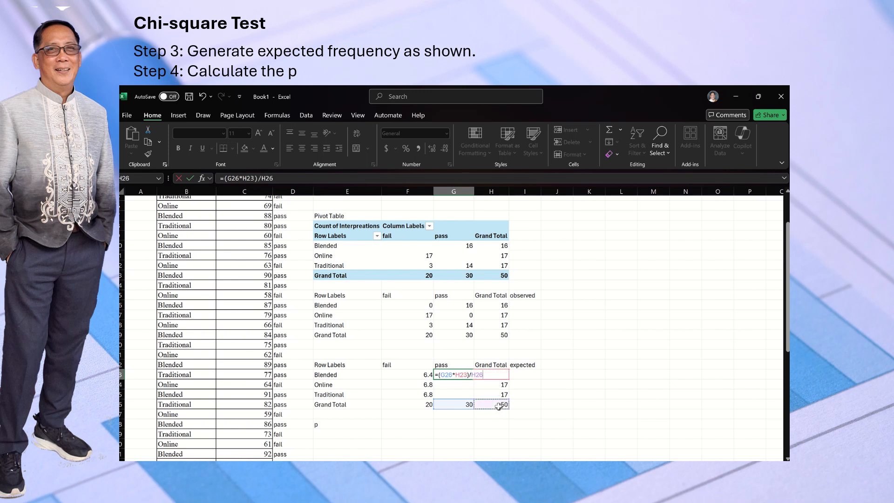
key(Return)
Step: Calculate the expected Online pass frequency in G24 with the formula =(G26*H24)/H26
text(=()
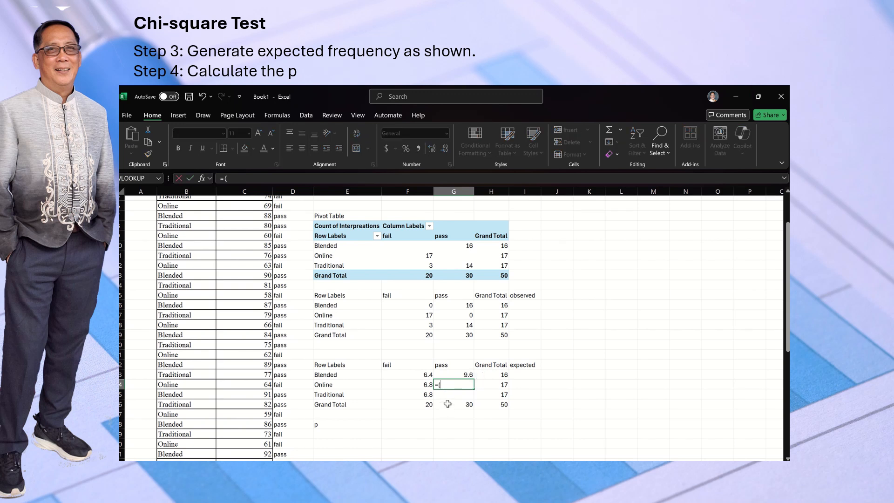
click(448, 403)
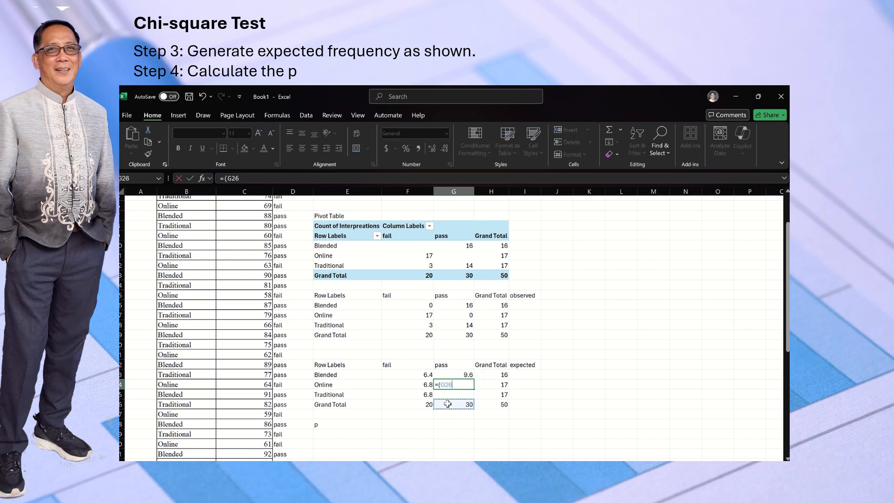
text(*)
click(493, 386)
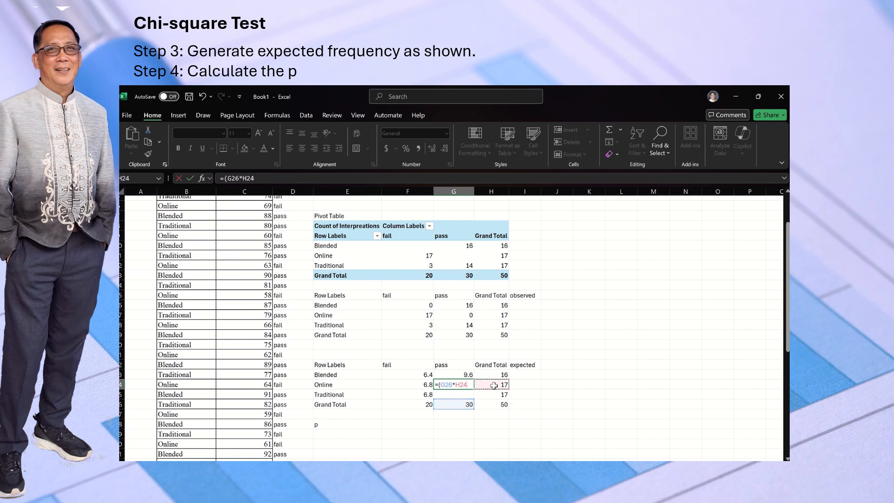
text()/)
click(488, 404)
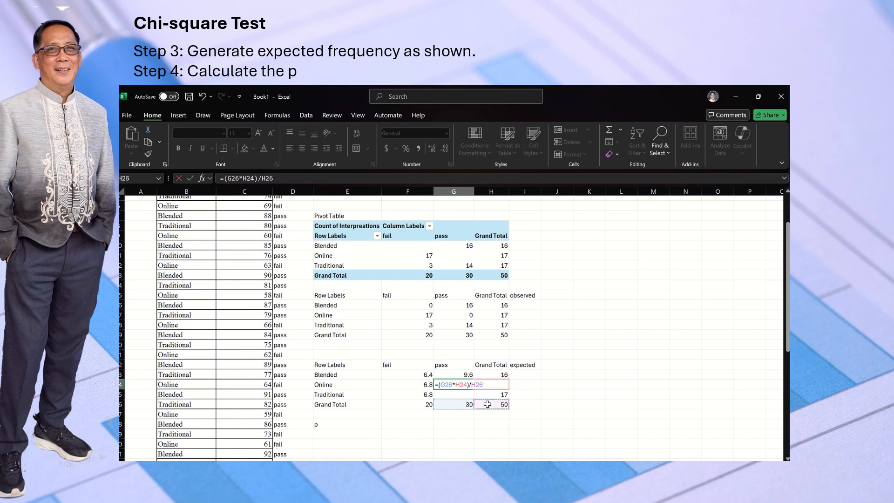
key(Return)
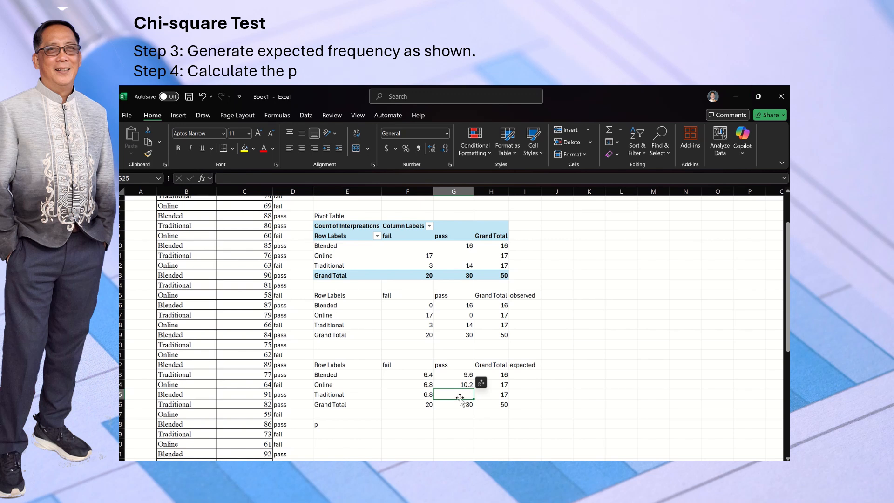
Step: Calculate the expected Traditional pass frequency in G25 with =(G26*H25/H26), accepting the suggested closing parenthesis
text(=()
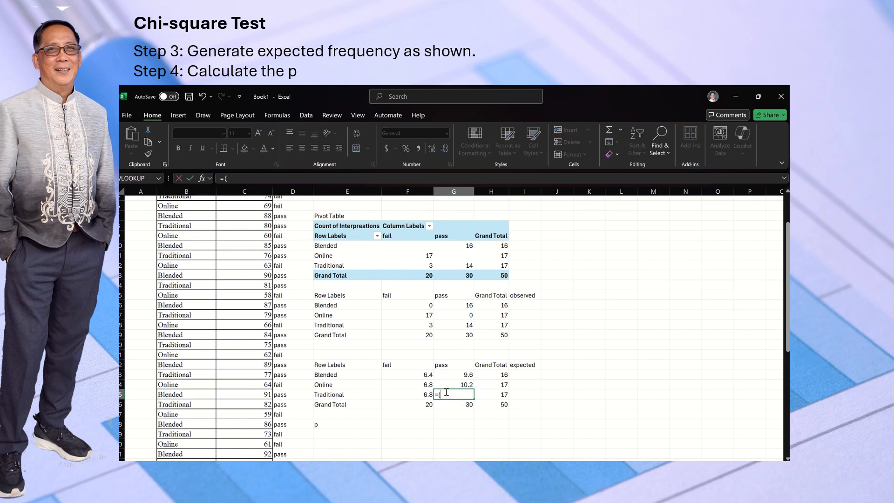
click(445, 405)
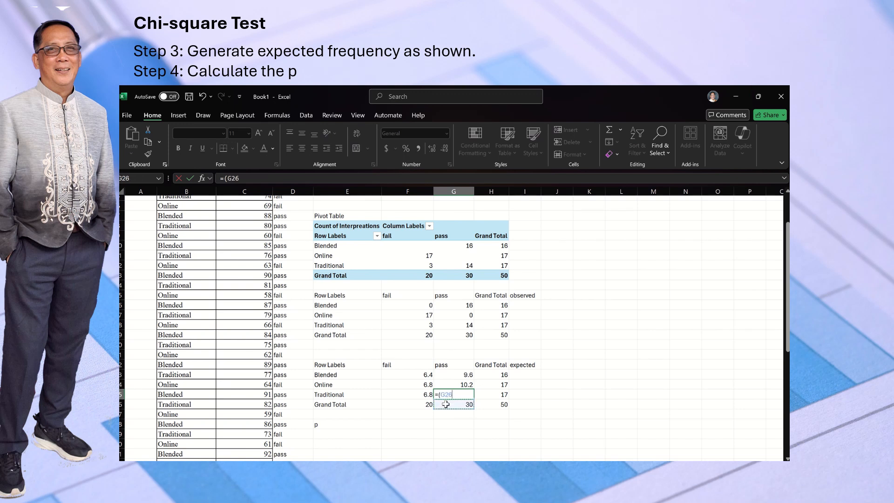
text(*)
click(506, 395)
text(/)
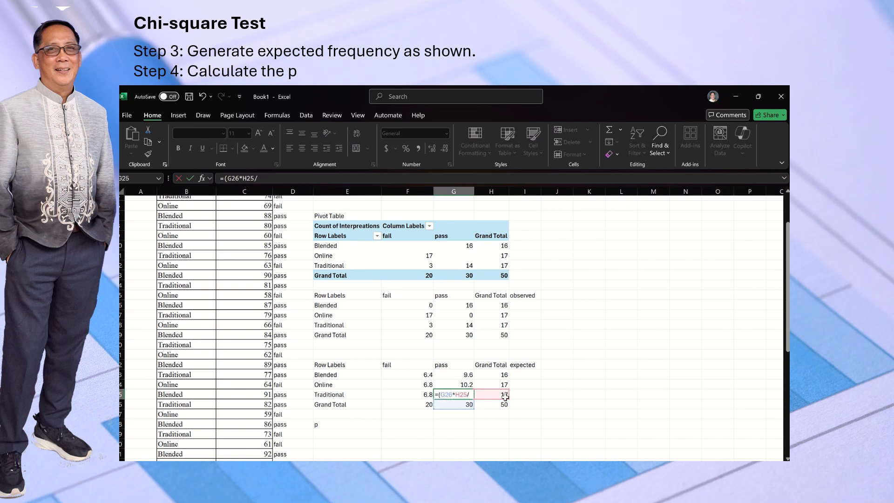
click(497, 407)
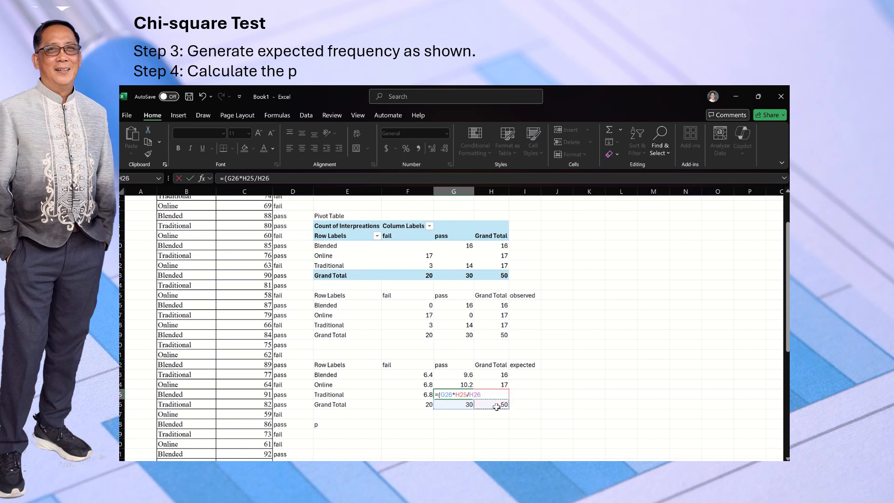
key(Return)
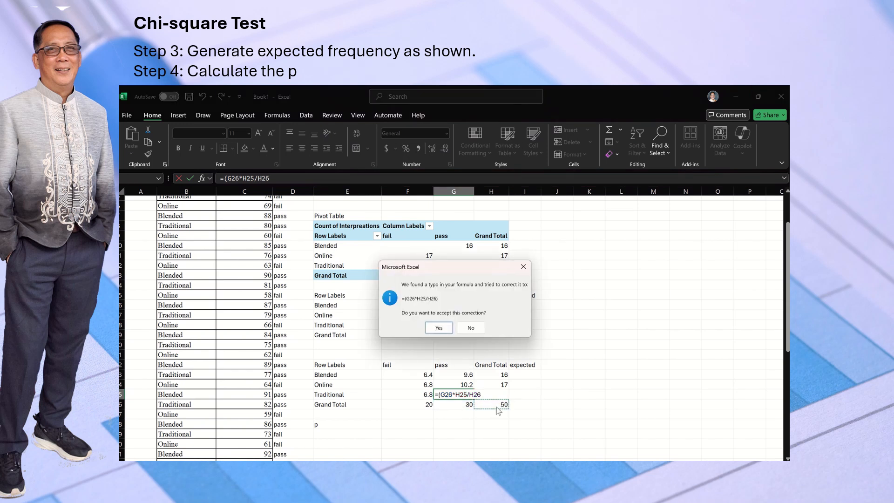
click(439, 327)
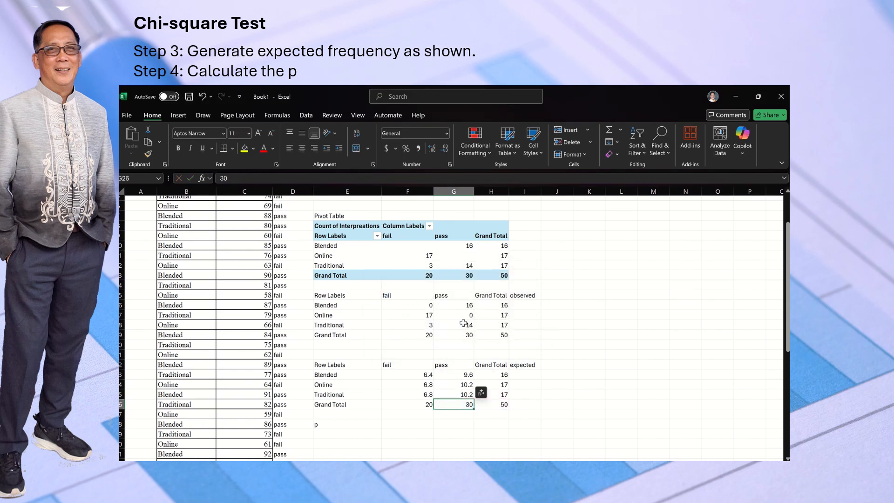
click(462, 396)
click(479, 417)
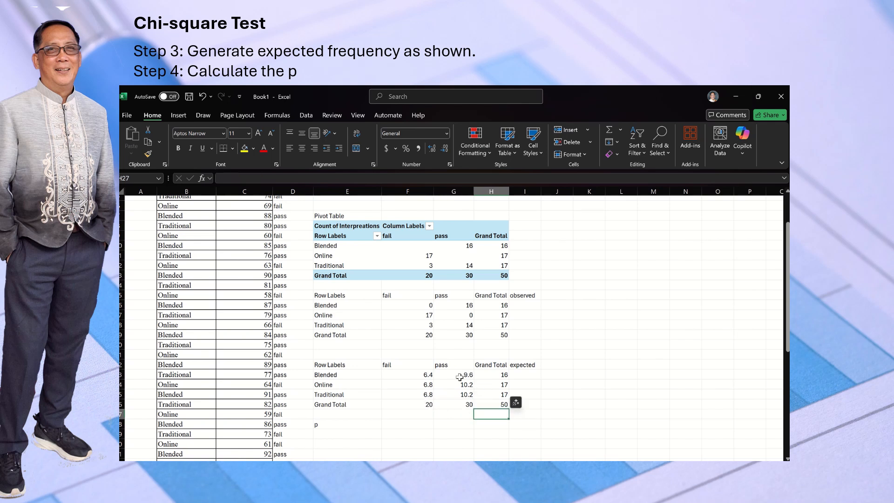
Step: Make the "expected" label in I22 and the "observed" label in I15 bold
click(518, 364)
click(181, 148)
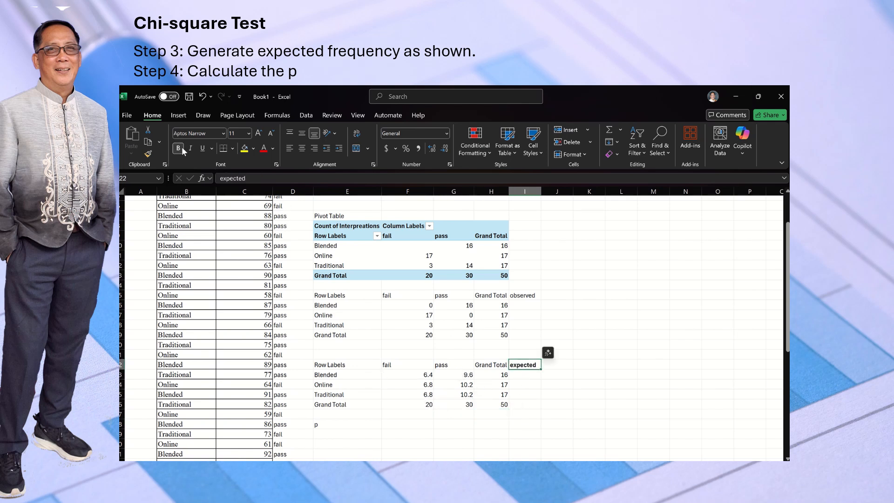
click(519, 295)
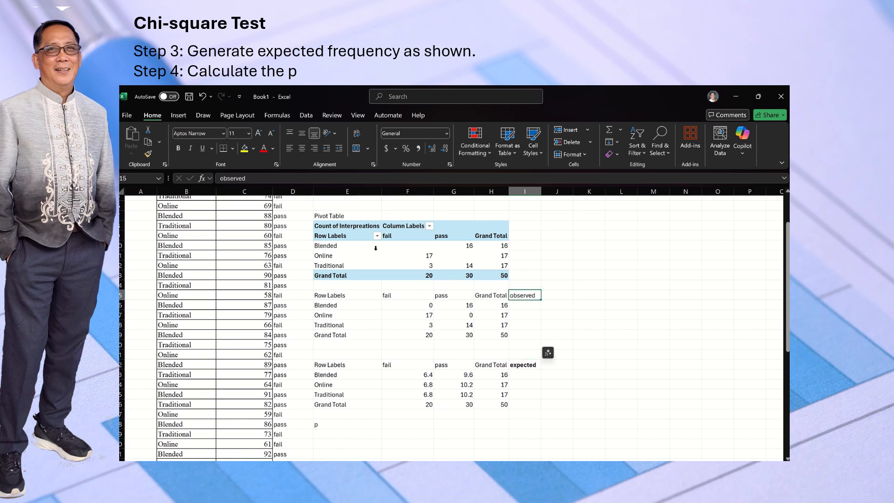
click(178, 149)
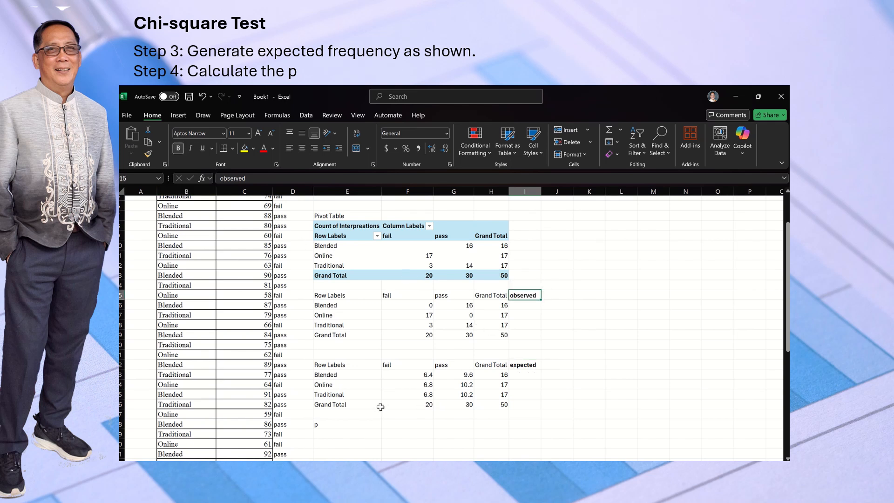
Step: Calculate the p-value in F28 with the formula =CHISQ.TEST(F16:G18,F23:G25), comparing the observed and expected frequencies
click(345, 425)
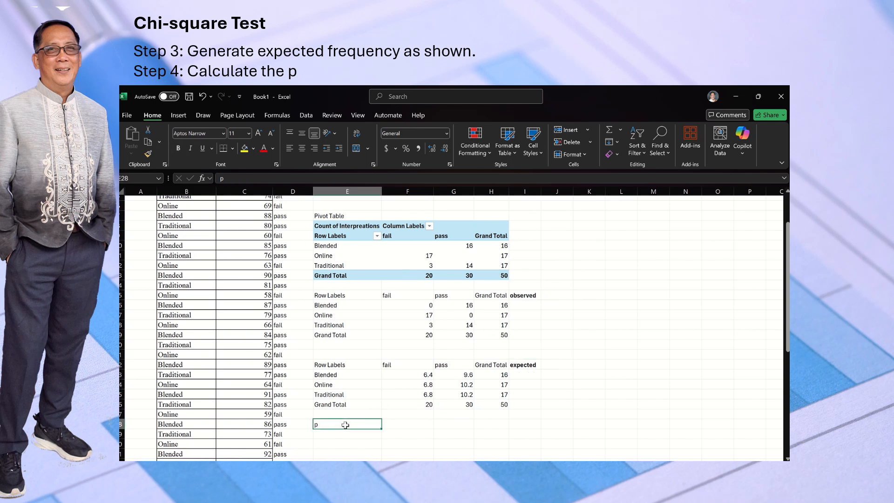
click(411, 425)
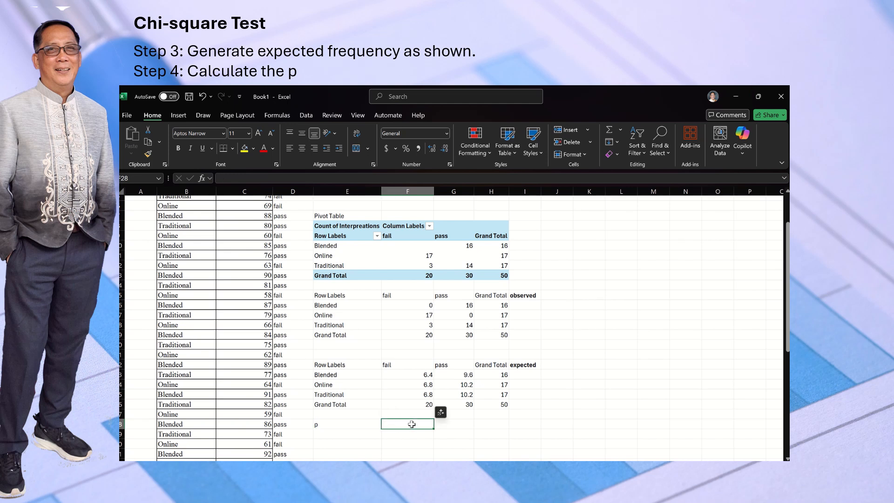
text(=)
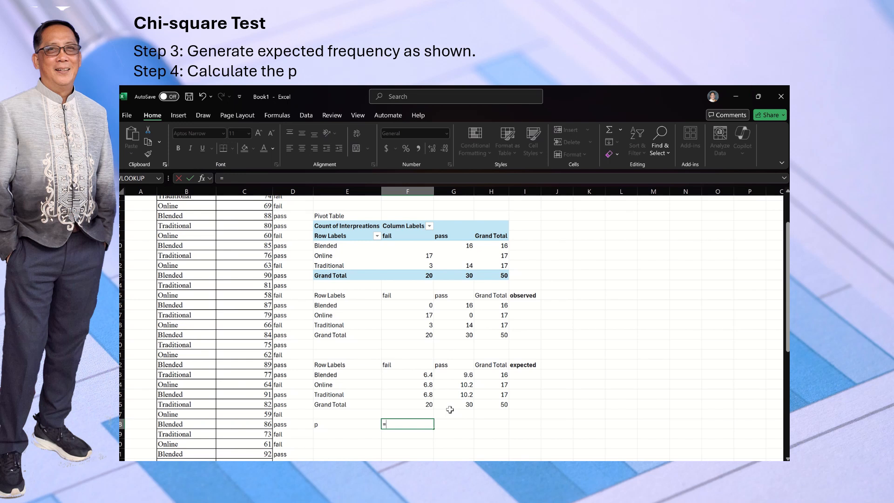
text(chi)
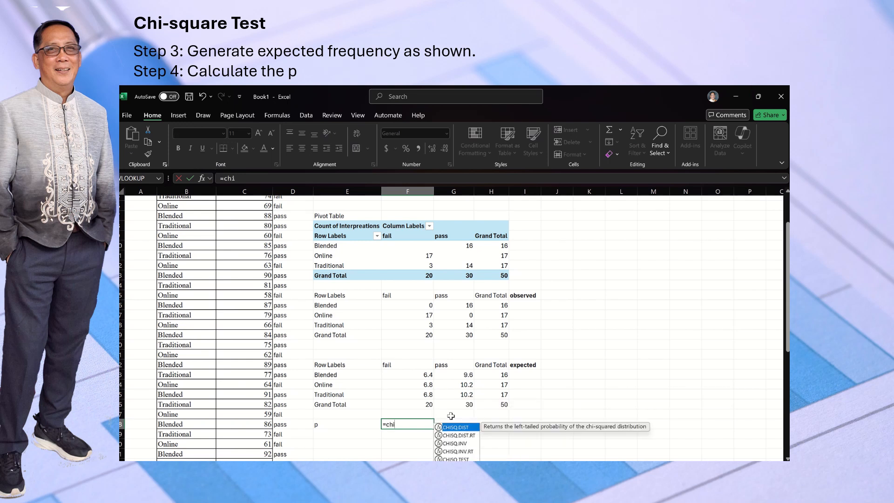
double_click(456, 460)
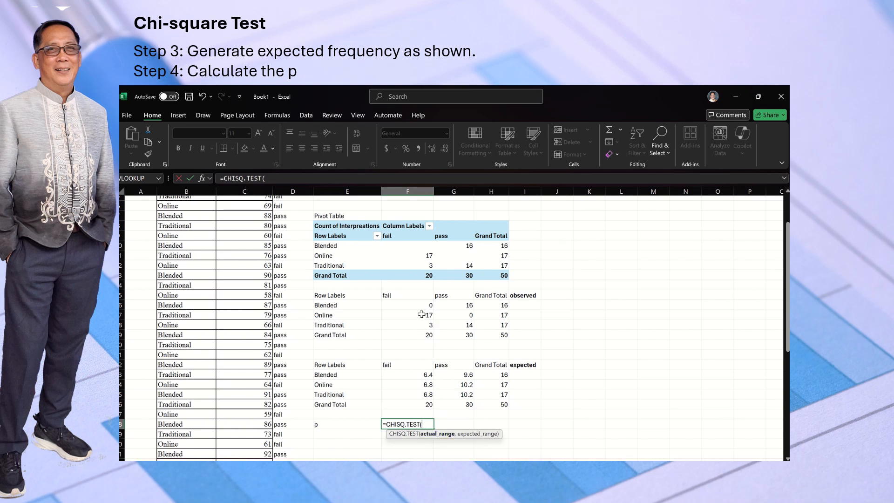
drag(413, 305, 444, 326)
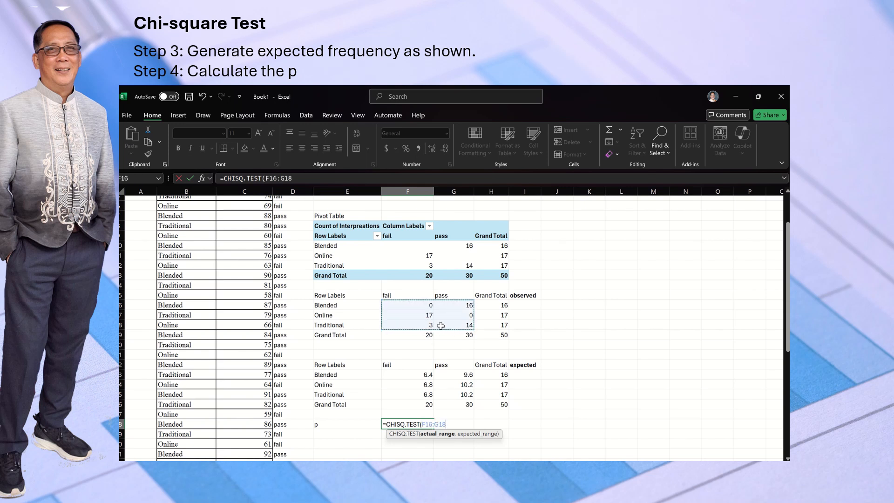
text(,)
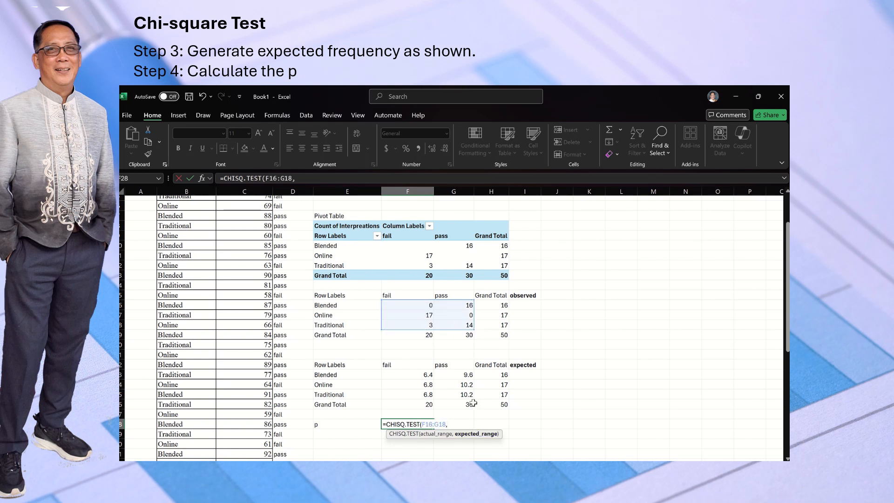
drag(416, 379, 451, 393)
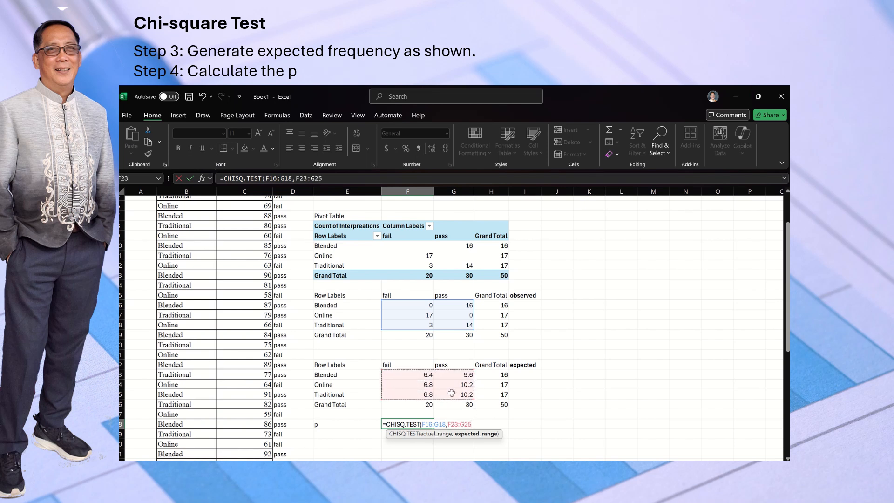
key(Return)
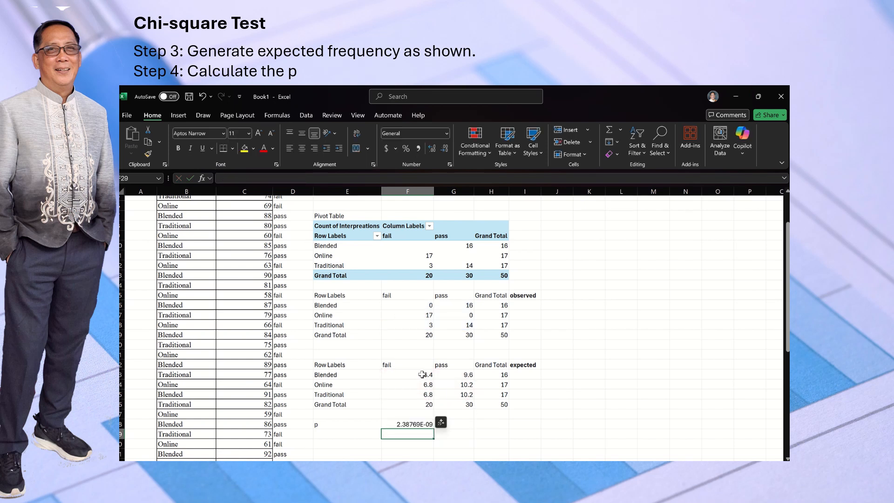
click(395, 427)
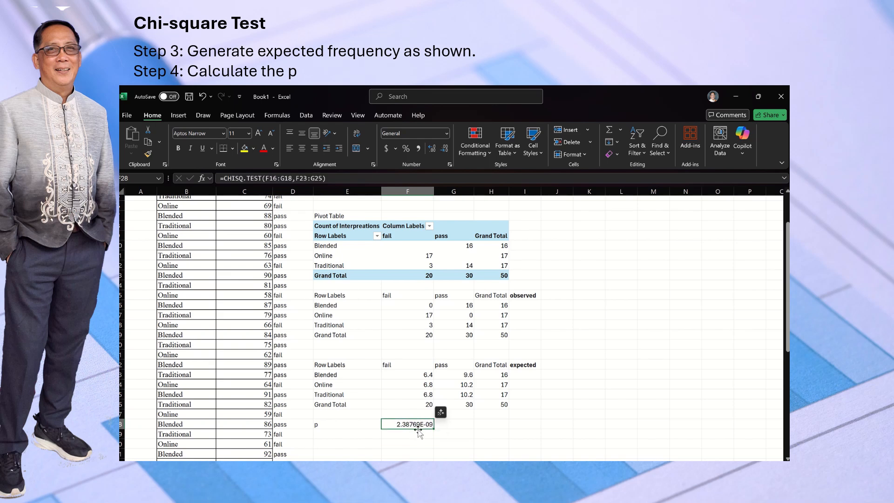